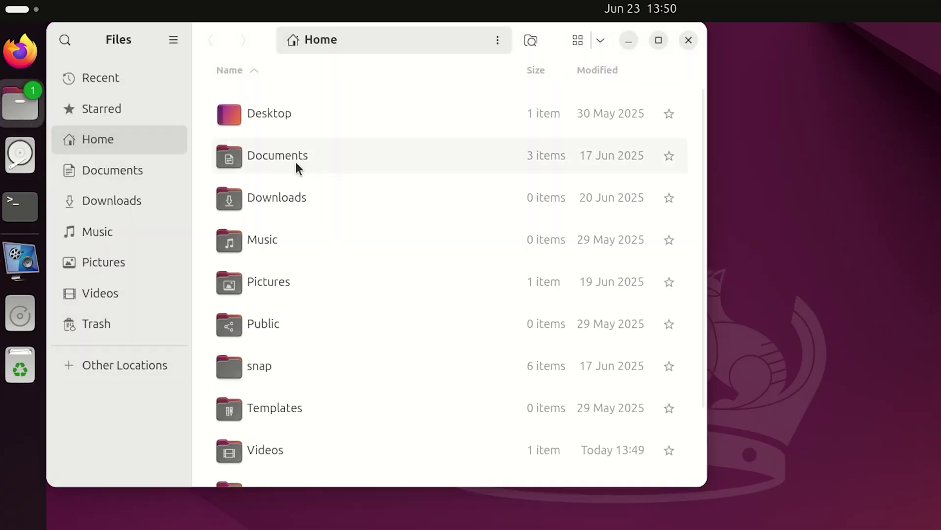
# Step: Reveal the home folder's full path and select the vmware folder
pyautogui.scroll(-3, 265, 341)
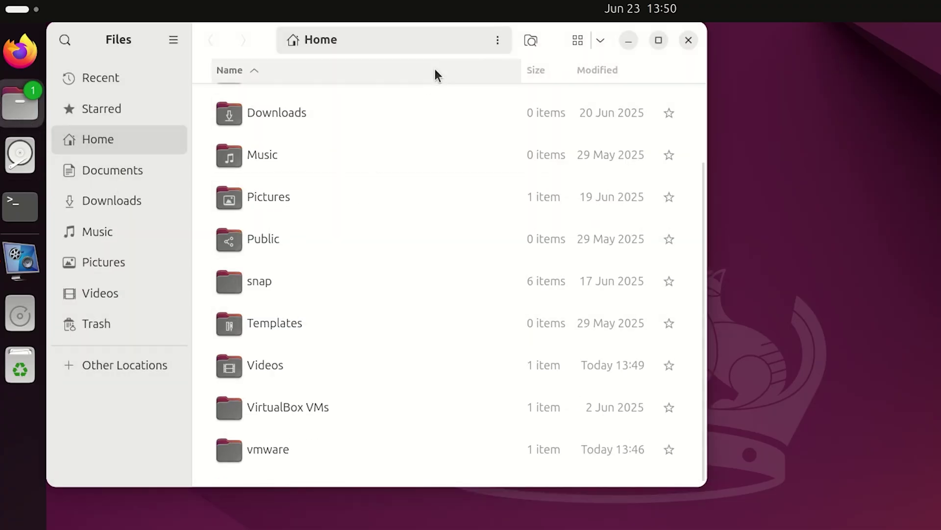
pyautogui.click(441, 39)
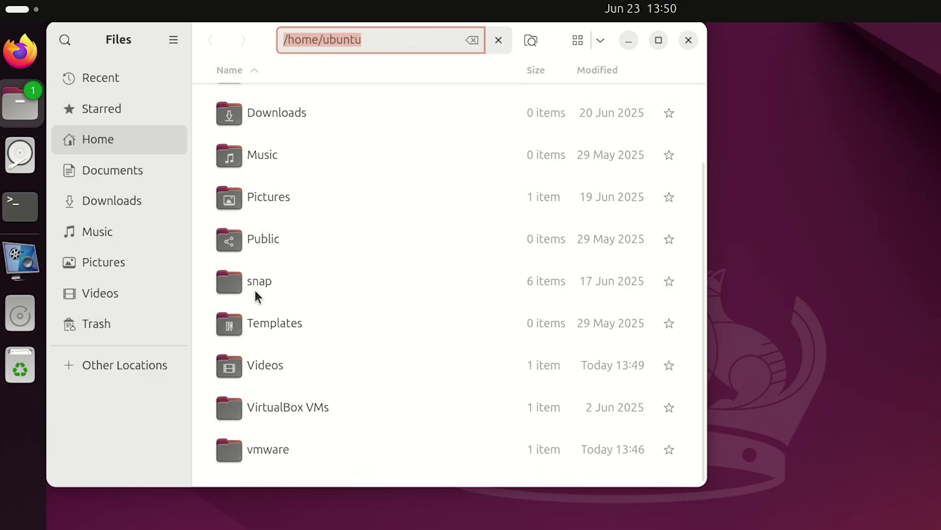
pyautogui.click(260, 453)
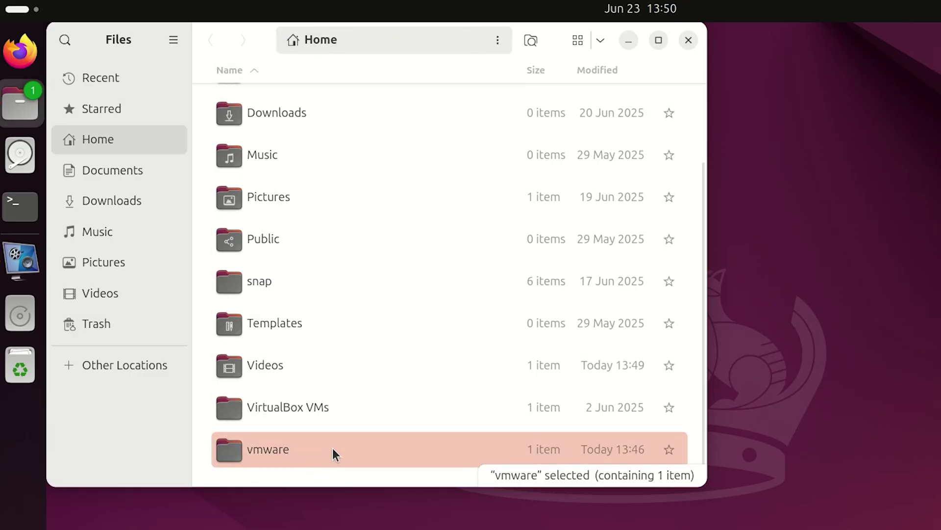
# Step: Open vmware > Windows 10 x64_2 and select the Windows 10 x64.vmx file
pyautogui.doubleClick(332, 447)
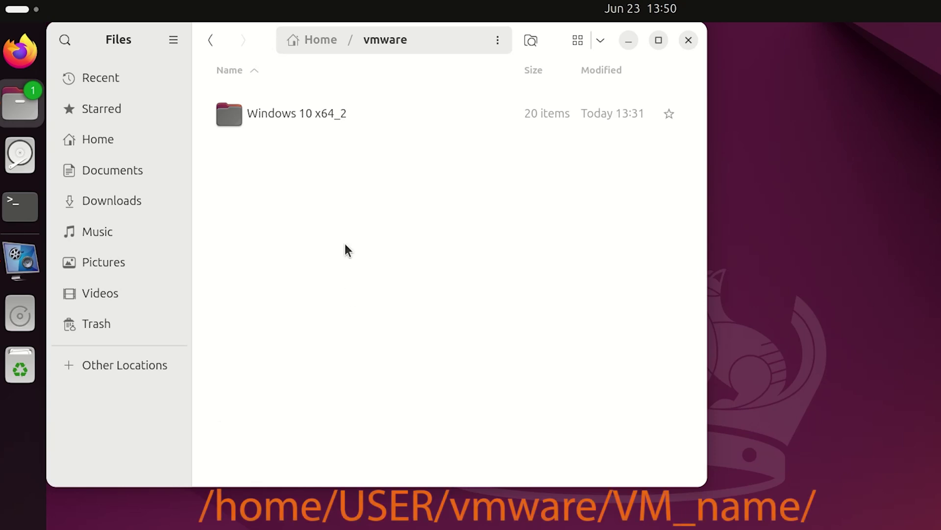
pyautogui.click(342, 119)
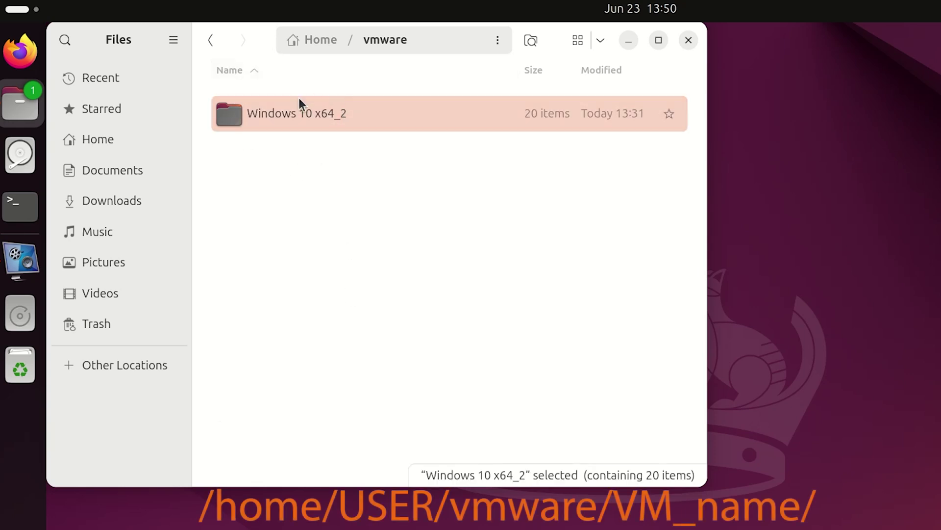
pyautogui.doubleClick(375, 113)
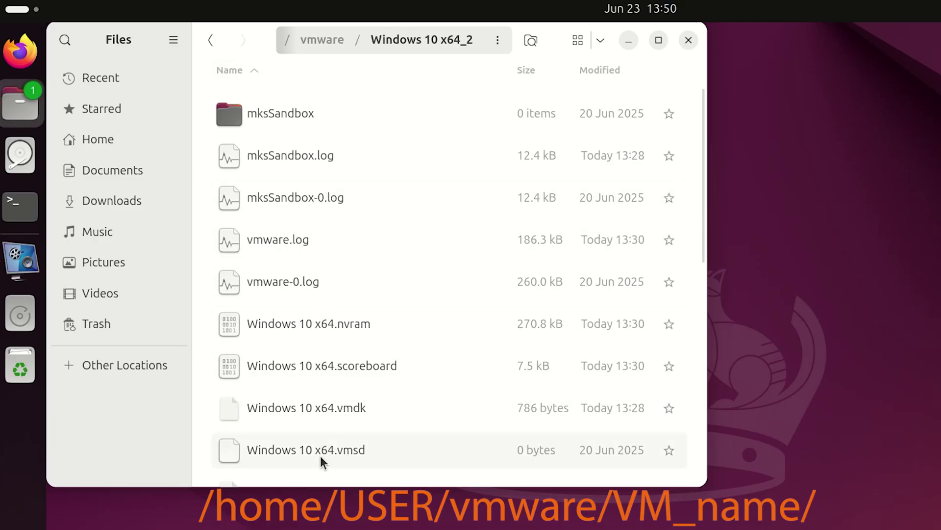
pyautogui.scroll(-2, 368, 223)
pyautogui.scroll(-5, 368, 223)
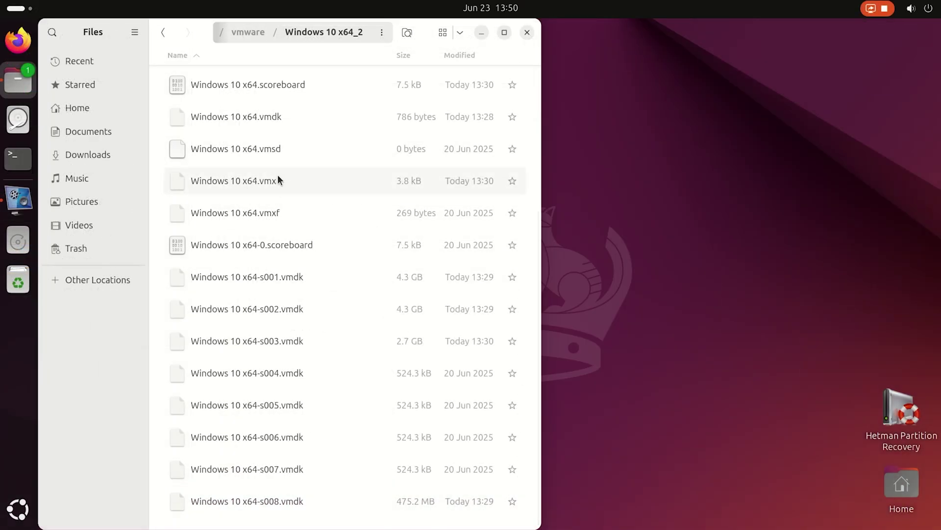
pyautogui.click(278, 178)
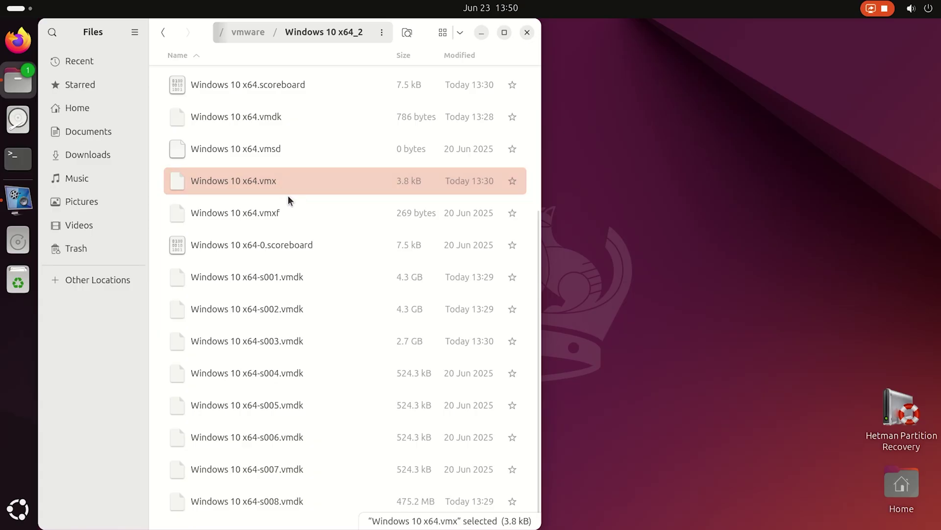
# Step: Select Windows 10 x64.vmdk, its s001–s008.vmdk parts, and the .nvram and .vmsd files
pyautogui.click(282, 120)
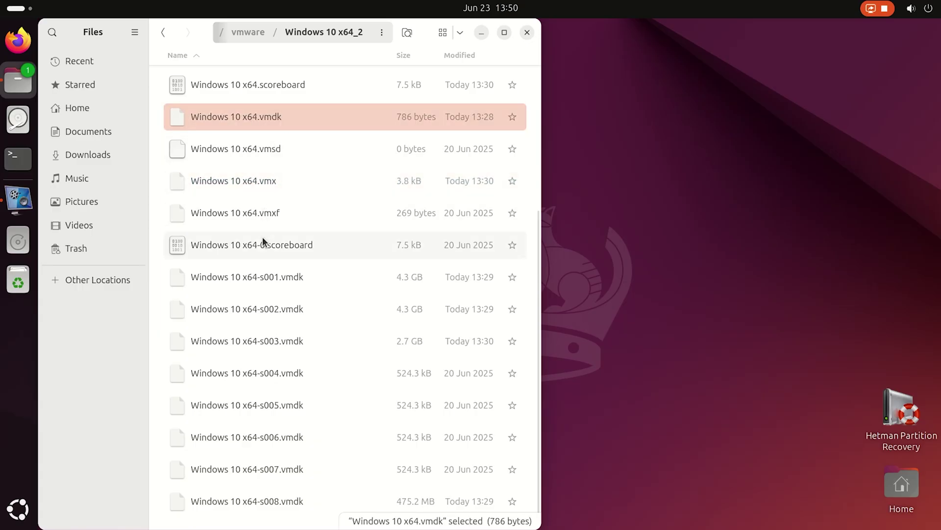
pyautogui.keyDown('ctrl'); pyautogui.click(265, 276); pyautogui.keyUp('ctrl')
pyautogui.keyDown('ctrl'); pyautogui.click(275, 309); pyautogui.keyUp('ctrl')
pyautogui.keyDown('ctrl'); pyautogui.click(281, 341); pyautogui.keyUp('ctrl')
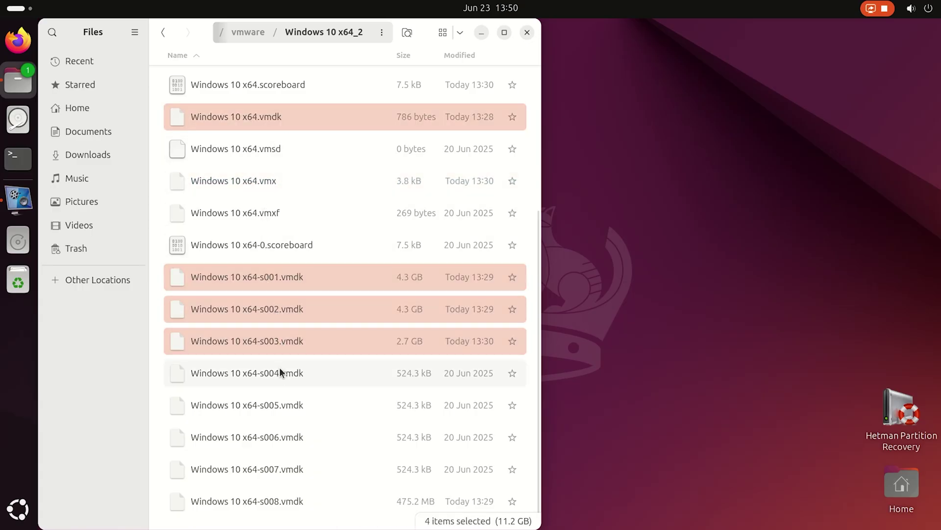
pyautogui.keyDown('ctrl'); pyautogui.click(277, 373); pyautogui.keyUp('ctrl')
pyautogui.keyDown('ctrl'); pyautogui.click(273, 399); pyautogui.keyUp('ctrl')
pyautogui.keyDown('ctrl'); pyautogui.click(274, 438); pyautogui.keyUp('ctrl')
pyautogui.keyDown('ctrl'); pyautogui.click(280, 469); pyautogui.keyUp('ctrl')
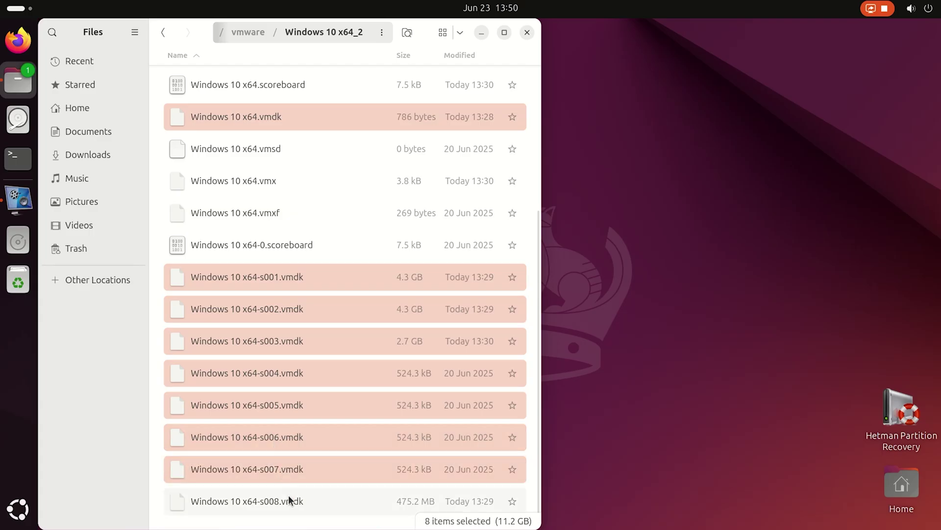
pyautogui.keyDown('ctrl'); pyautogui.click(284, 498); pyautogui.keyUp('ctrl')
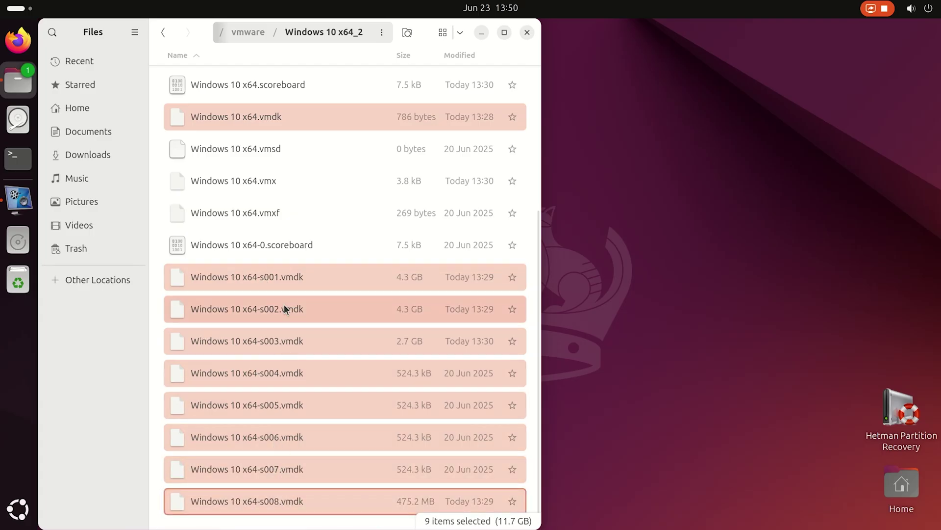
pyautogui.scroll(3, 271, 181)
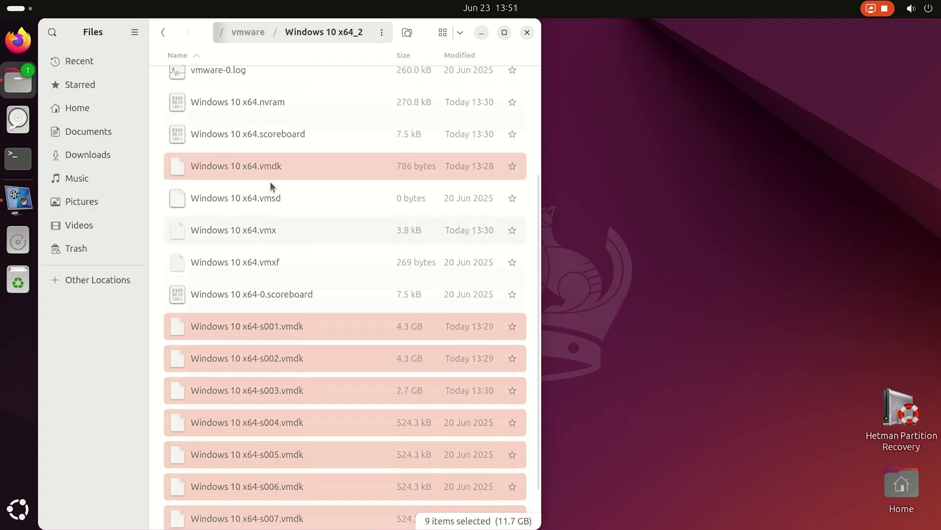
pyautogui.keyDown('ctrl'); pyautogui.click(278, 151); pyautogui.keyUp('ctrl')
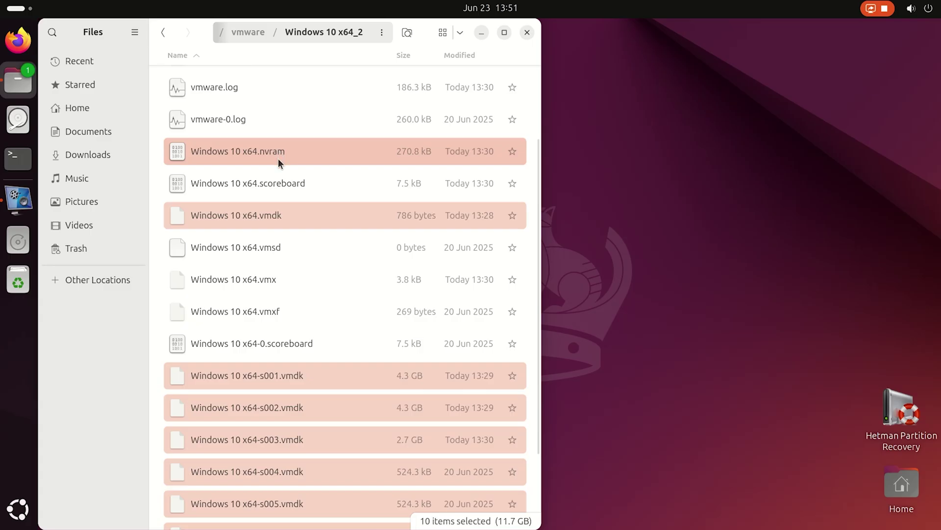
pyautogui.keyDown('ctrl'); pyautogui.click(279, 246); pyautogui.keyUp('ctrl')
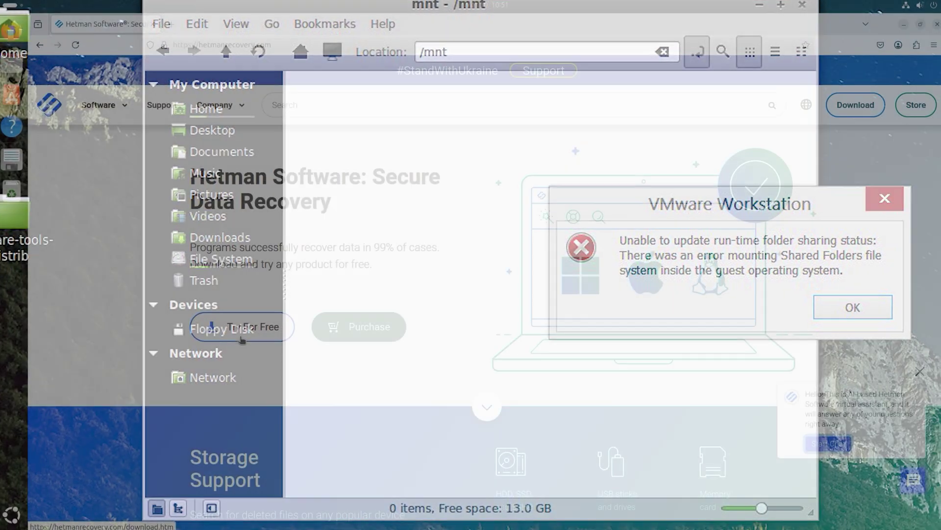
# Step: Download the Linux installer from the Partition Recovery download page on hetmanrecovery.com
pyautogui.click(242, 339)
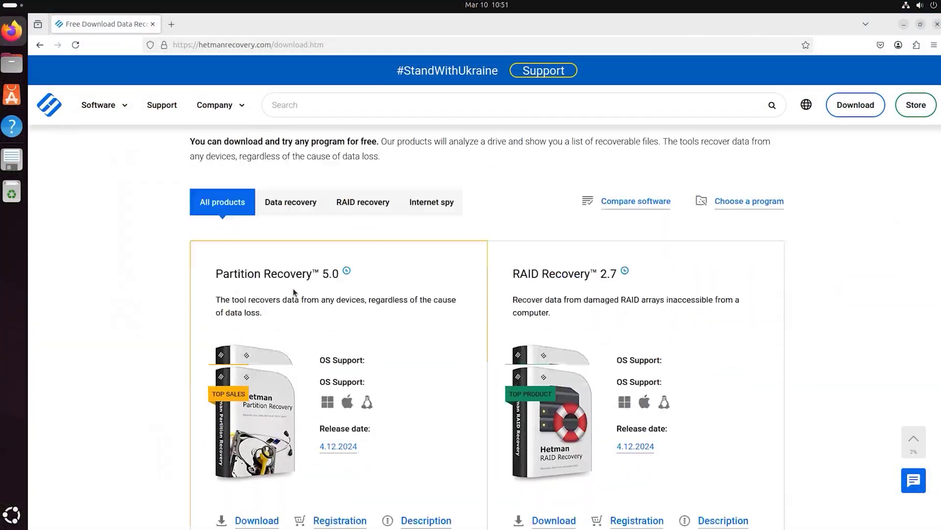
pyautogui.scroll(-8, 294, 291)
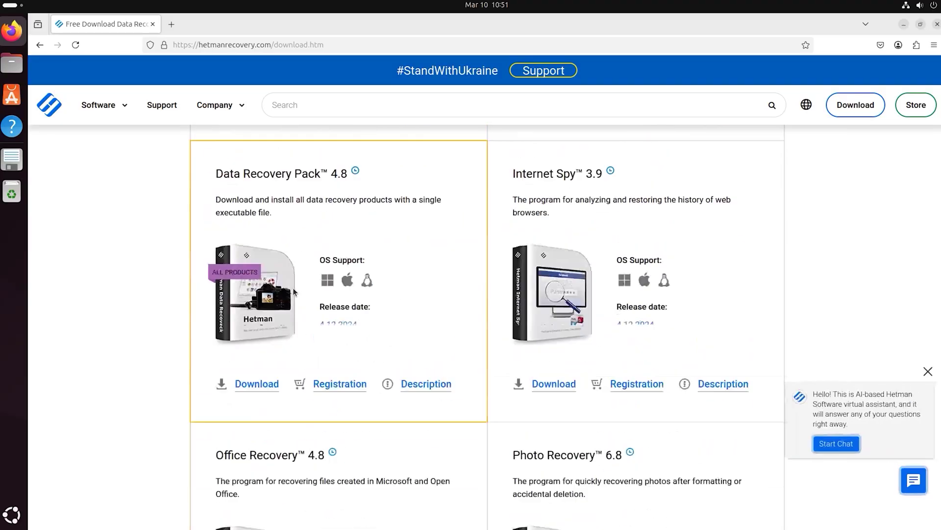
pyautogui.scroll(6, 293, 292)
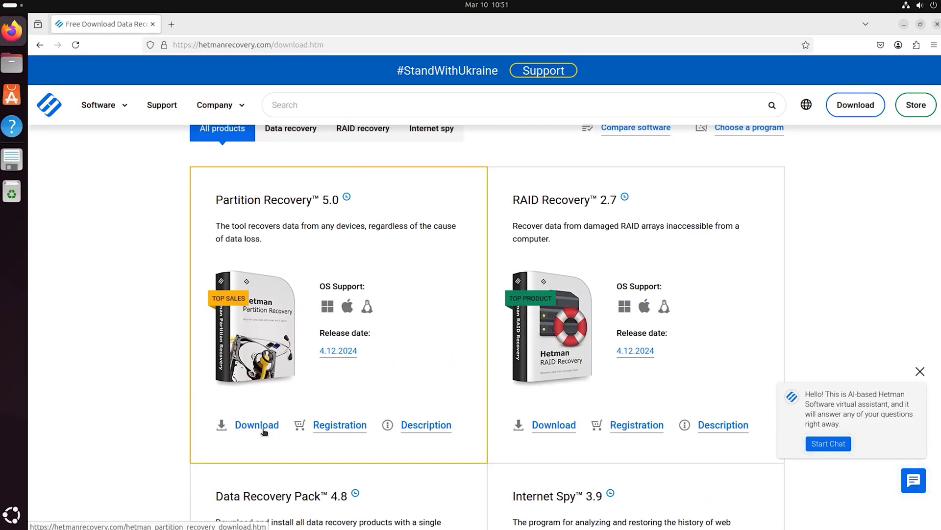
pyautogui.click(257, 424)
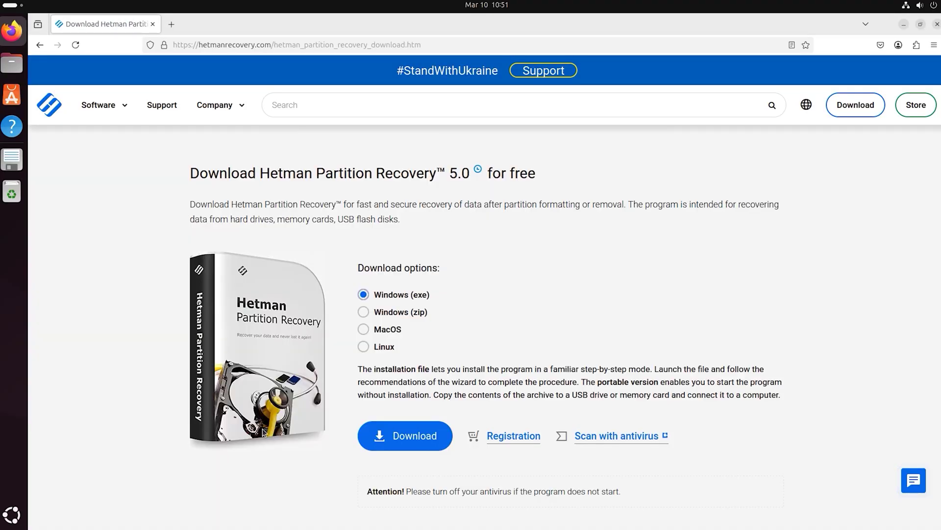
pyautogui.click(379, 349)
pyautogui.click(411, 436)
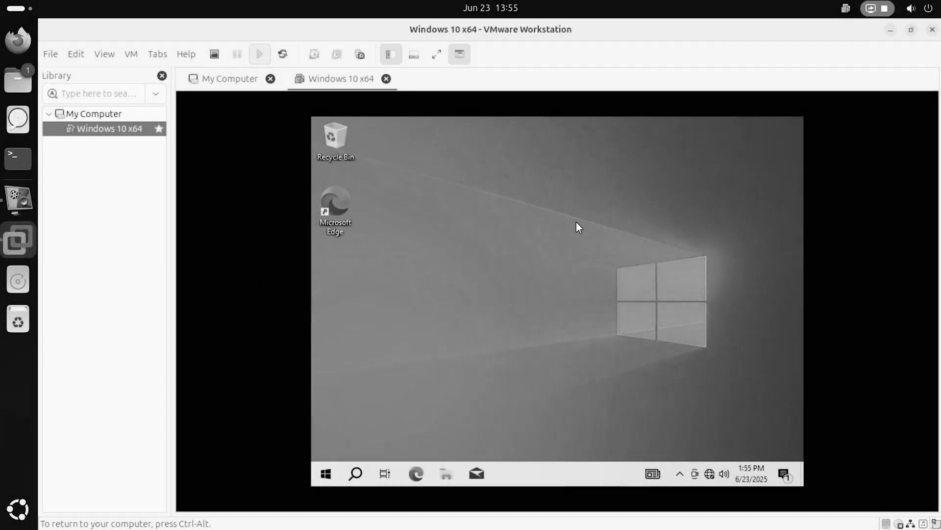
pyautogui.hotkey('ctrl', 'alt')
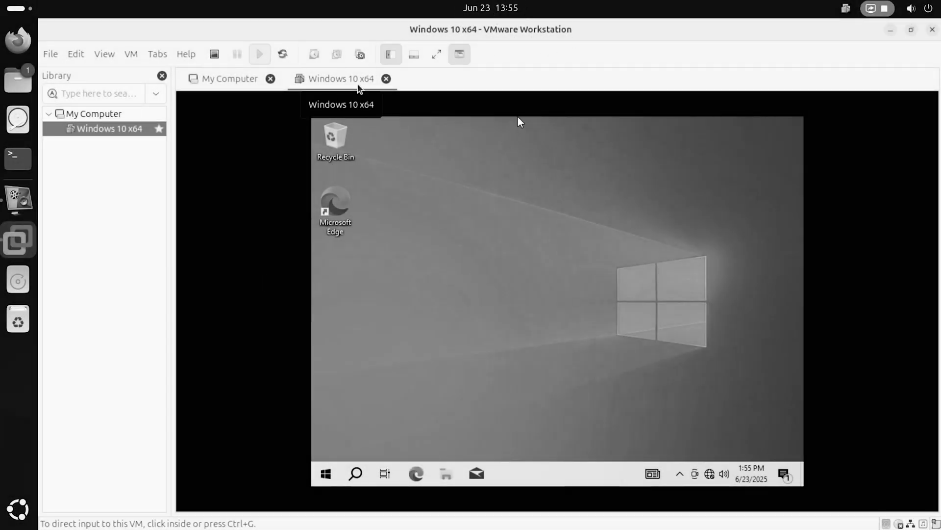
# Step: In the Windows guest, open Documents and look inside its documents and micronet pr5000u2f subfolders
pyautogui.click(321, 430)
pyautogui.click(326, 474)
pyautogui.moveTo(328, 355)
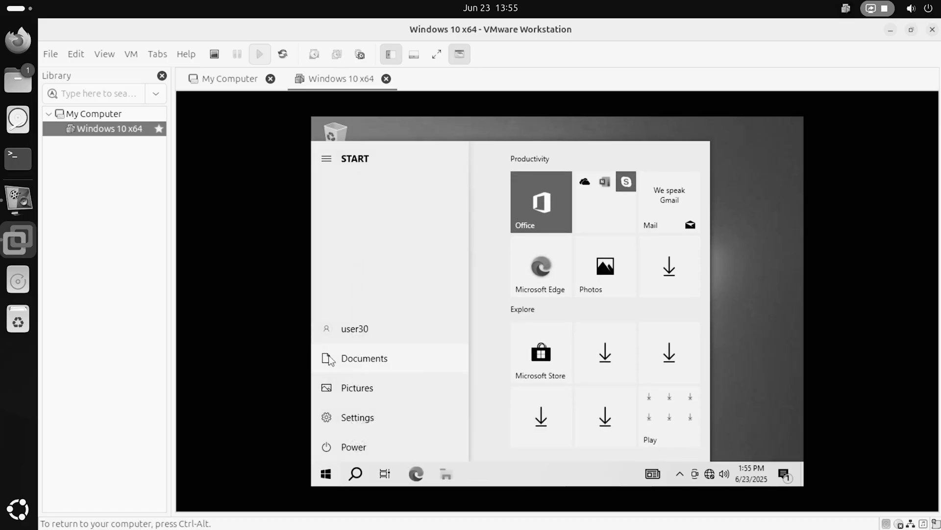
pyautogui.click(400, 356)
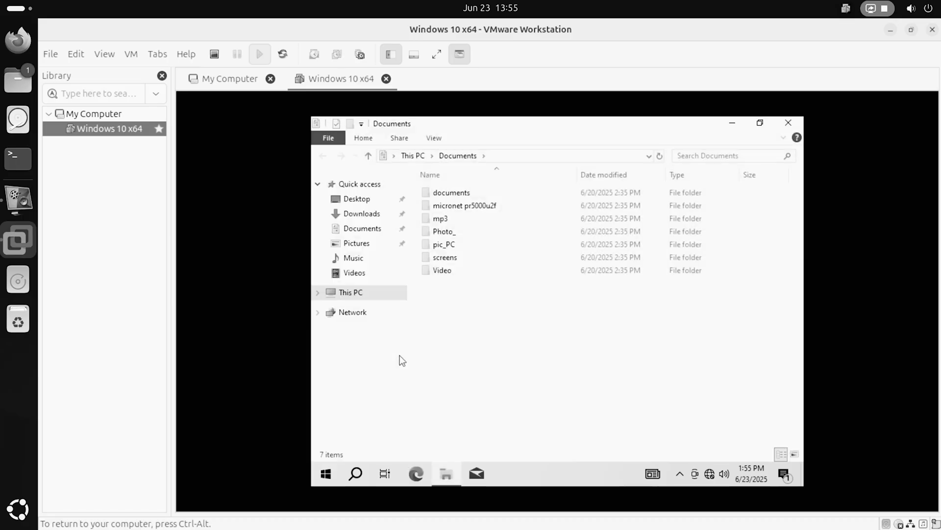
pyautogui.doubleClick(459, 194)
pyautogui.click(368, 155)
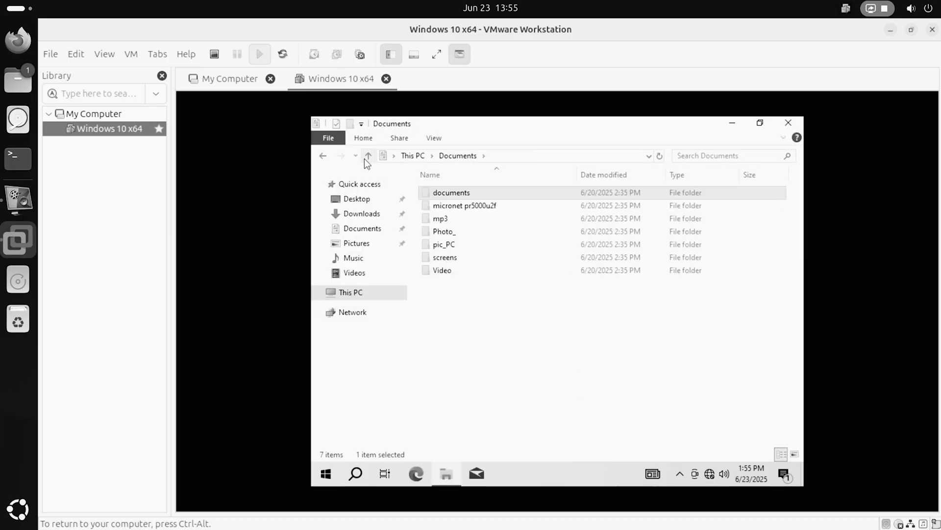
pyautogui.doubleClick(471, 210)
pyautogui.click(369, 156)
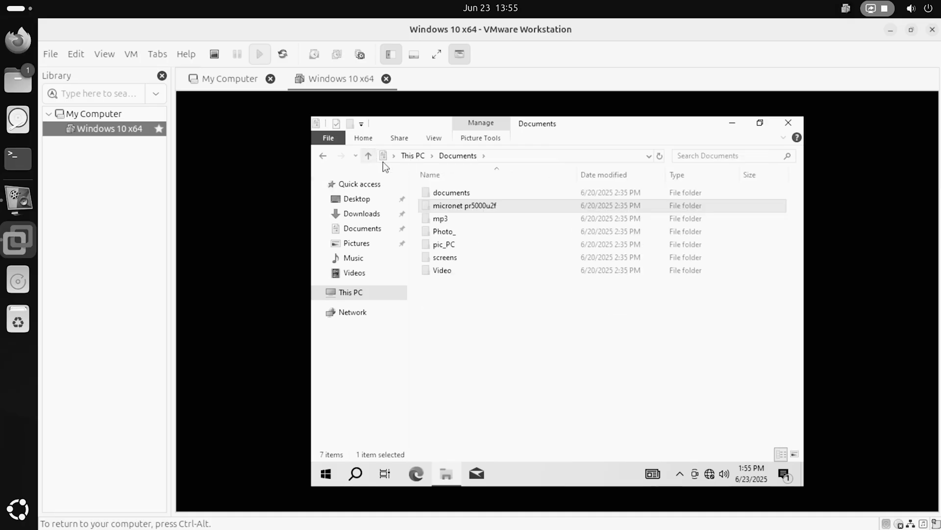
# Step: Look through the Photo_, pic_PC and screens folders, finishing in the Video folder
pyautogui.doubleClick(438, 229)
pyautogui.click(369, 156)
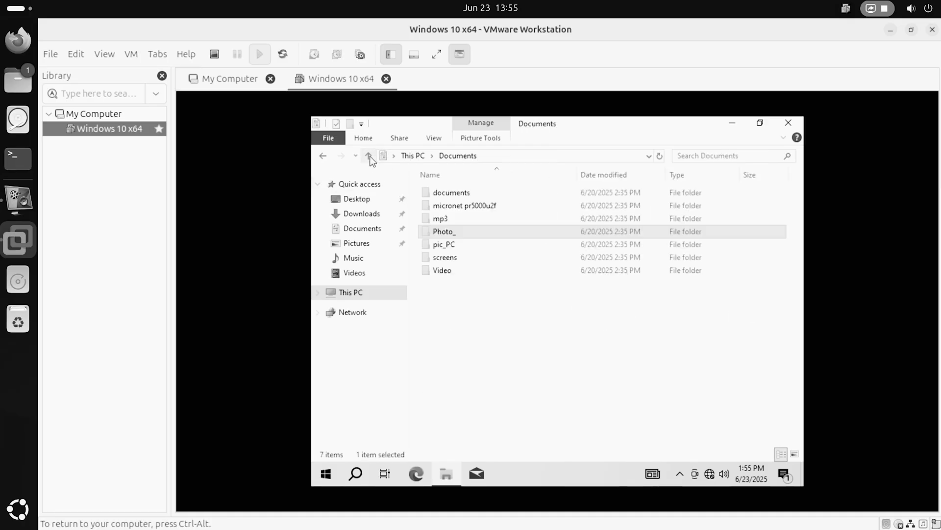
pyautogui.doubleClick(445, 246)
pyautogui.scroll(-5, 451, 260)
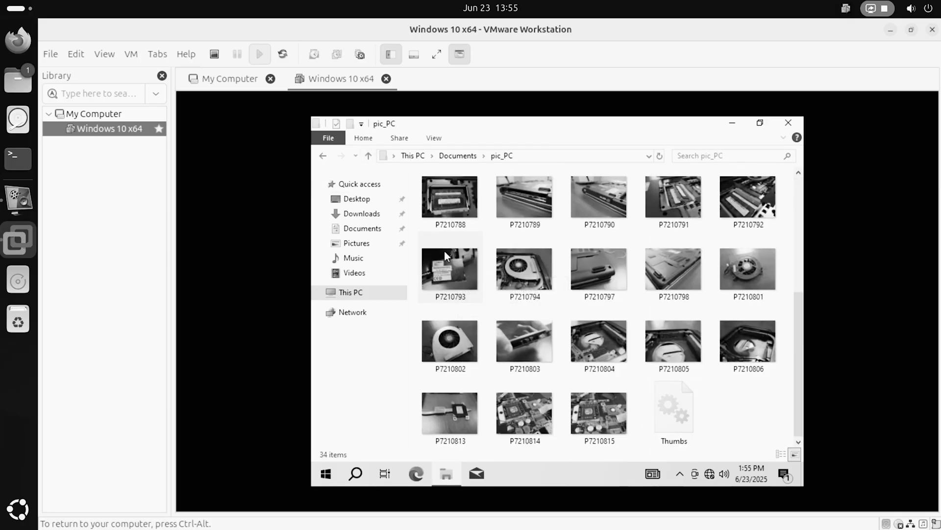
pyautogui.click(369, 156)
pyautogui.doubleClick(446, 259)
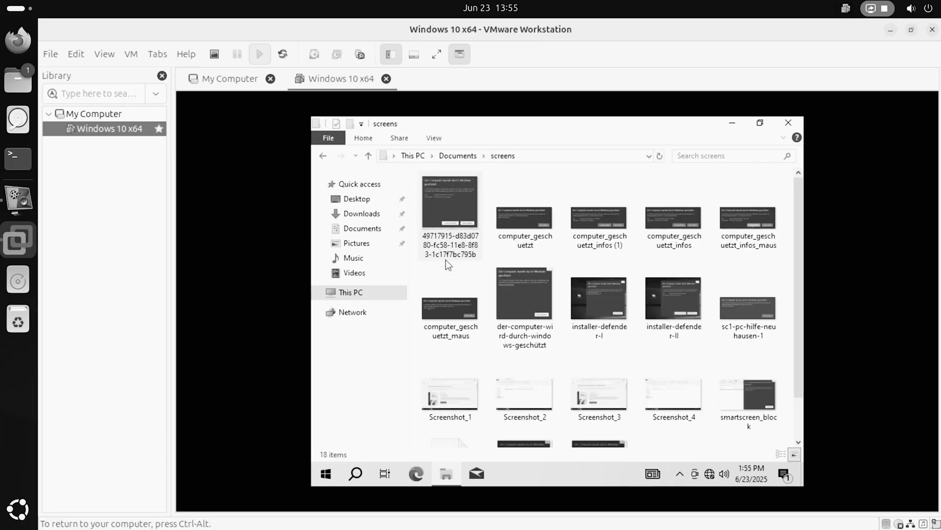
pyautogui.click(368, 156)
pyautogui.doubleClick(441, 266)
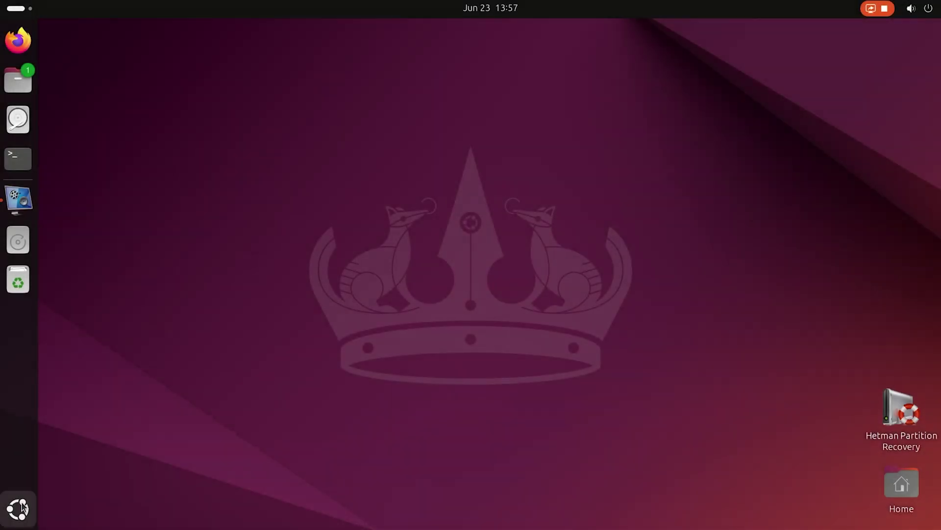
# Step: Launch Hetman Partition Recovery from the app grid and confirm the root password
pyautogui.click(18, 508)
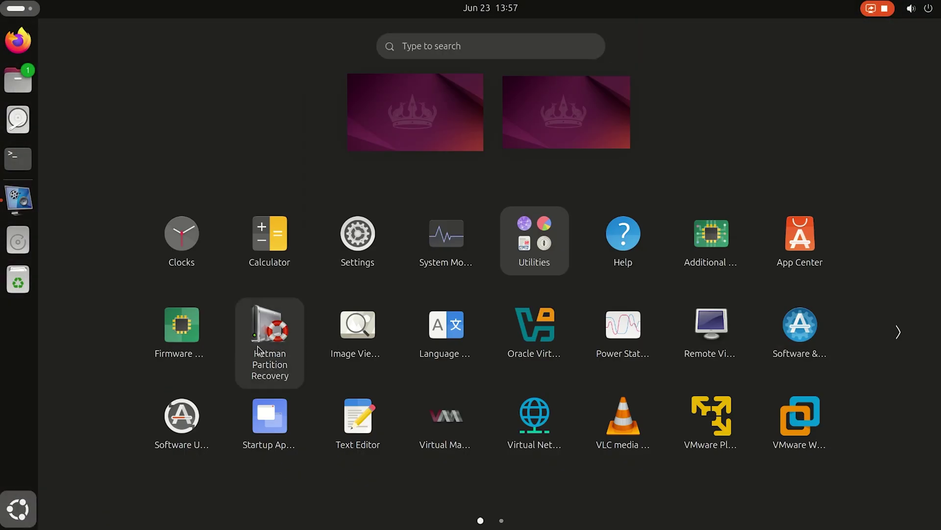
pyautogui.click(274, 334)
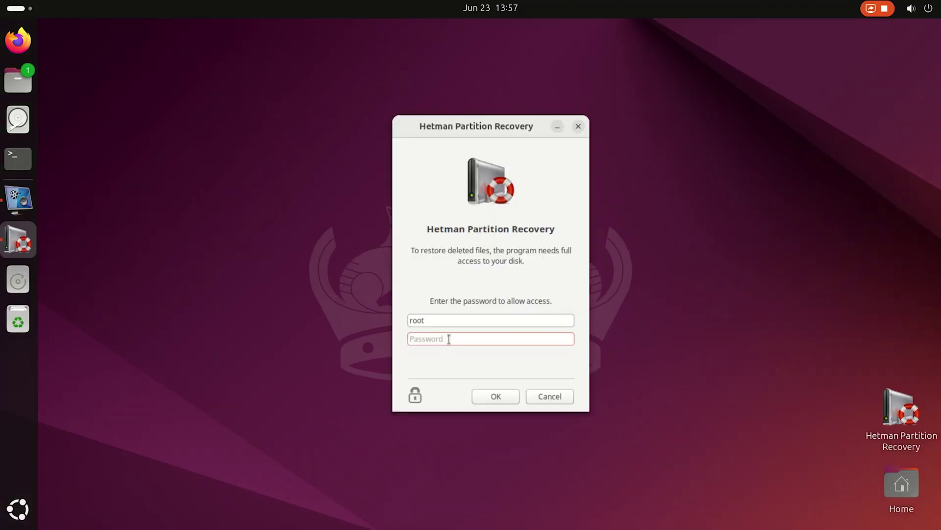
pyautogui.press('Return')
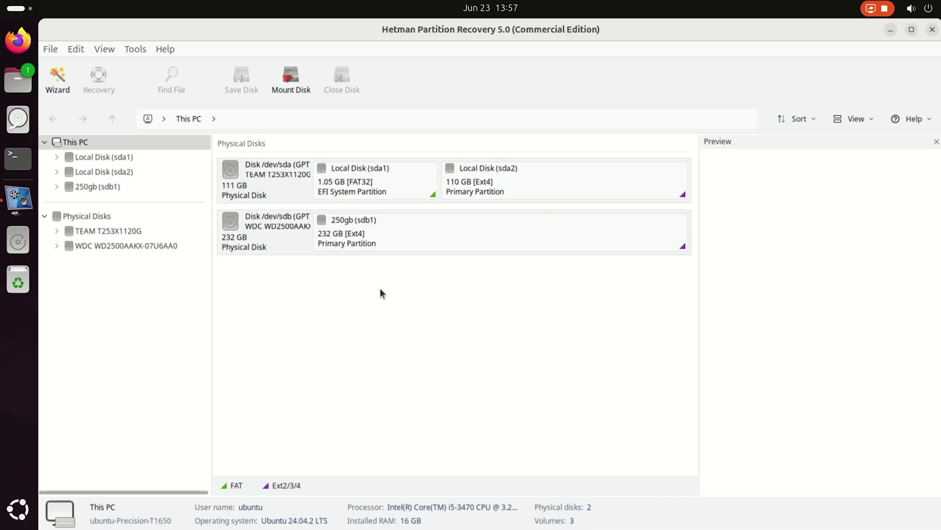
# Step: Start Mount Disk with the VMware (*.vmdk) type and choose the vmware > Windows 10 x64_2 folder
pyautogui.click(302, 80)
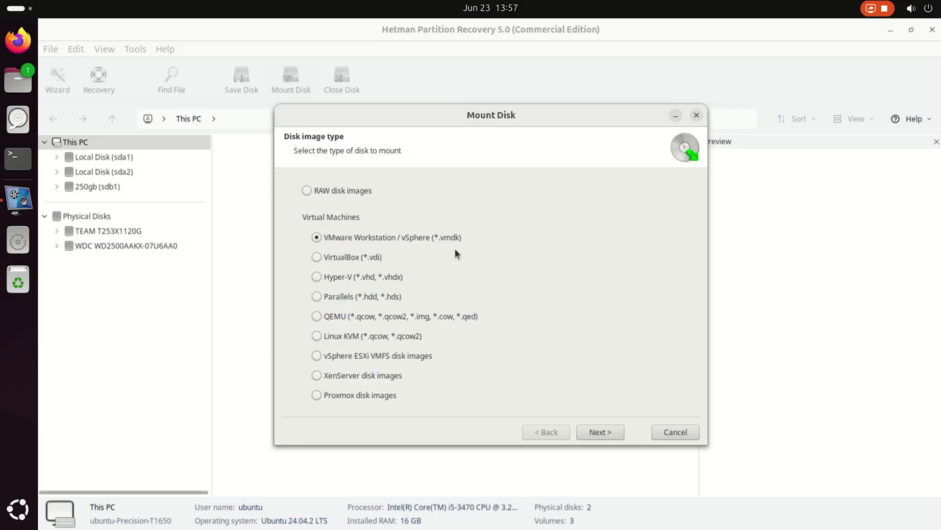
pyautogui.click(596, 431)
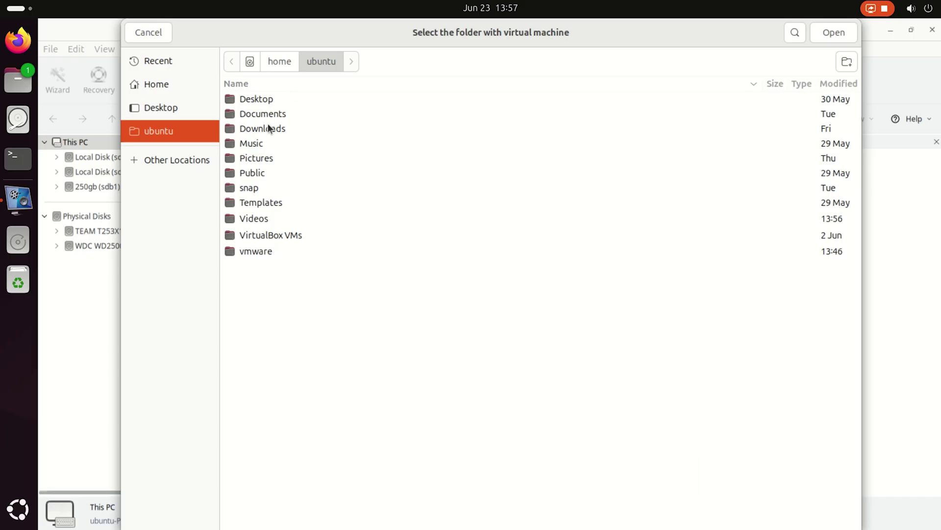
pyautogui.click(255, 251)
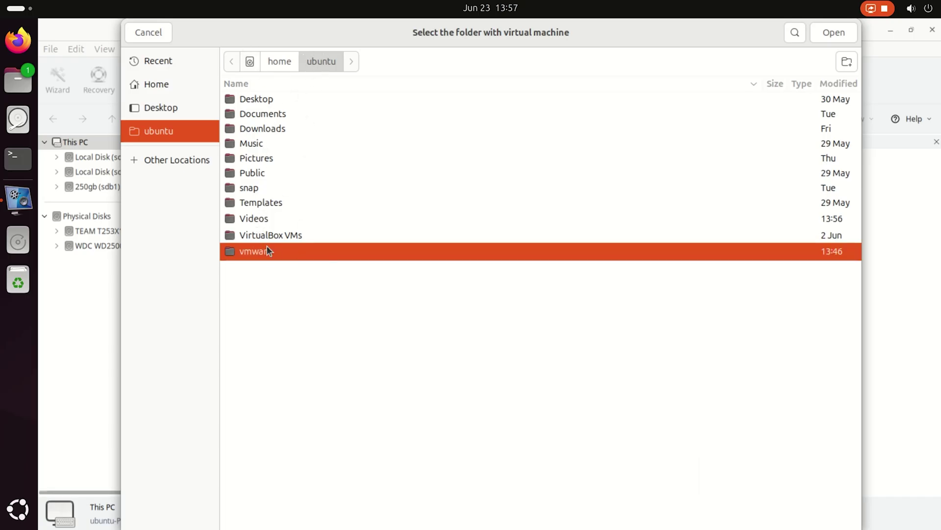
pyautogui.doubleClick(267, 252)
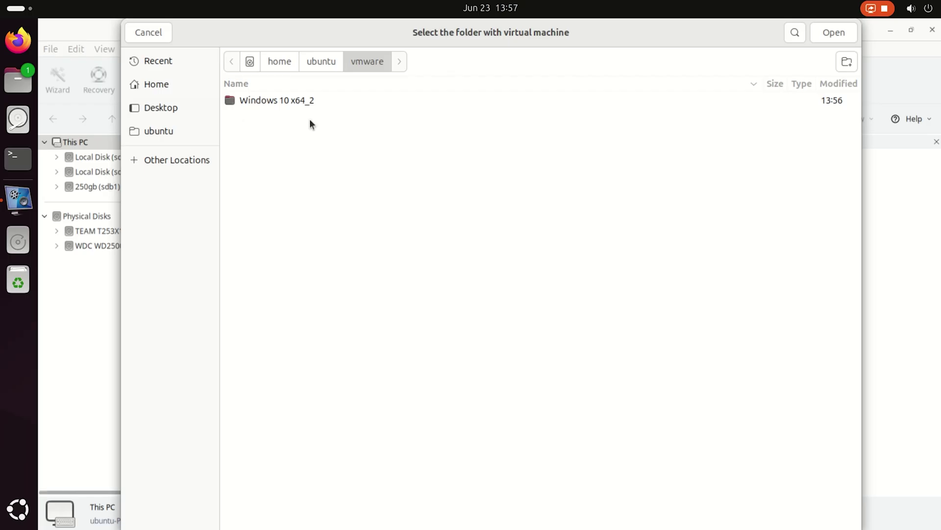
pyautogui.click(308, 104)
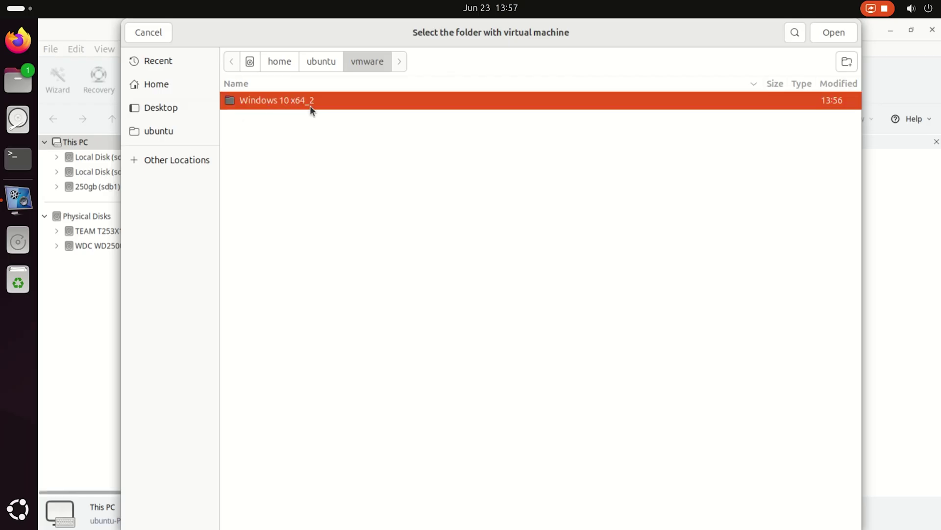
pyautogui.doubleClick(311, 103)
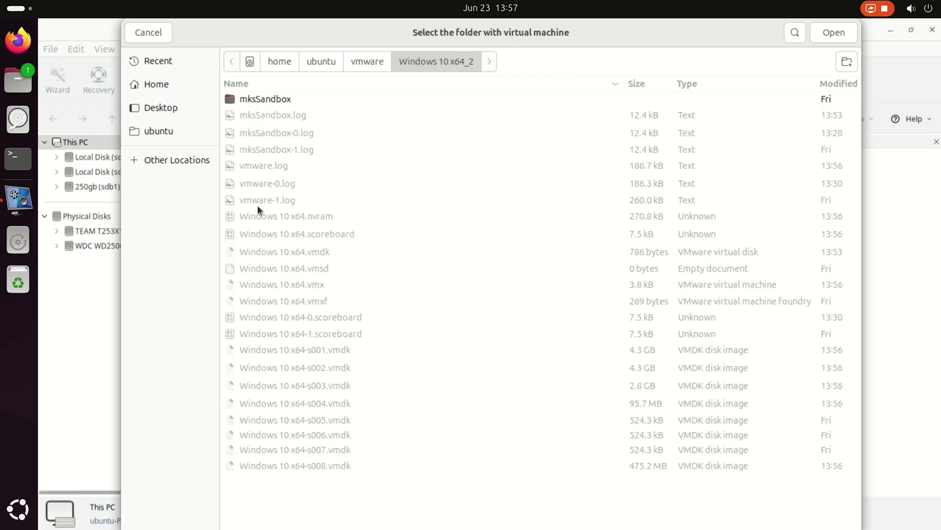
pyautogui.click(379, 62)
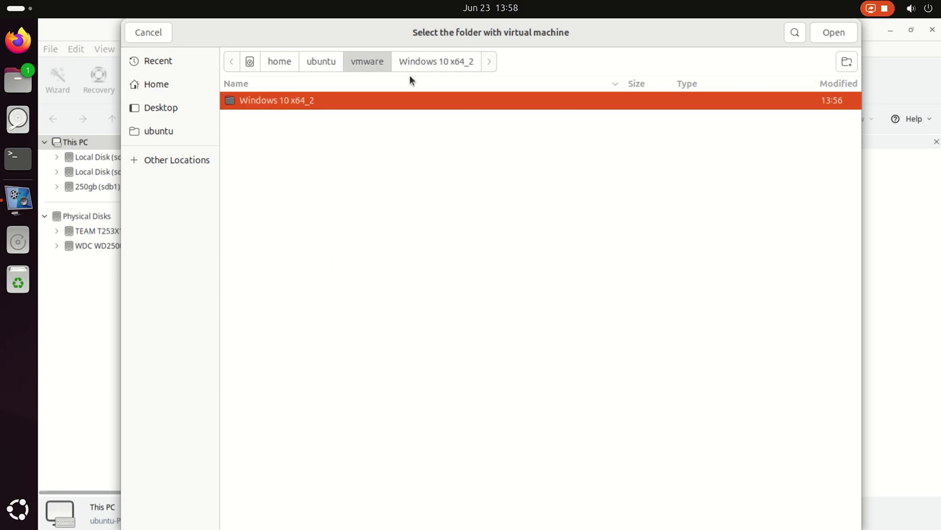
pyautogui.click(837, 32)
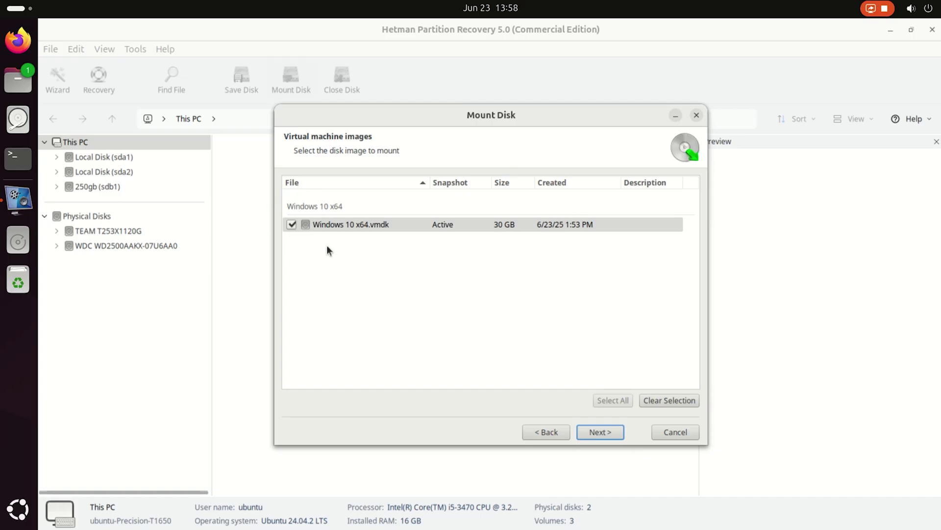
# Step: Mount the Windows 10 x64.vmdk image and select its 29.35 GB Local Disk 0
pyautogui.click(598, 436)
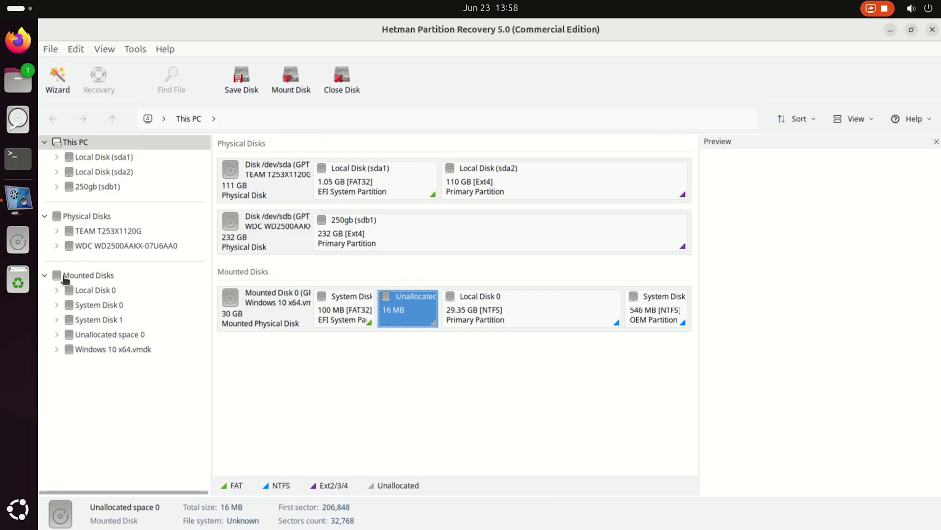
pyautogui.click(487, 309)
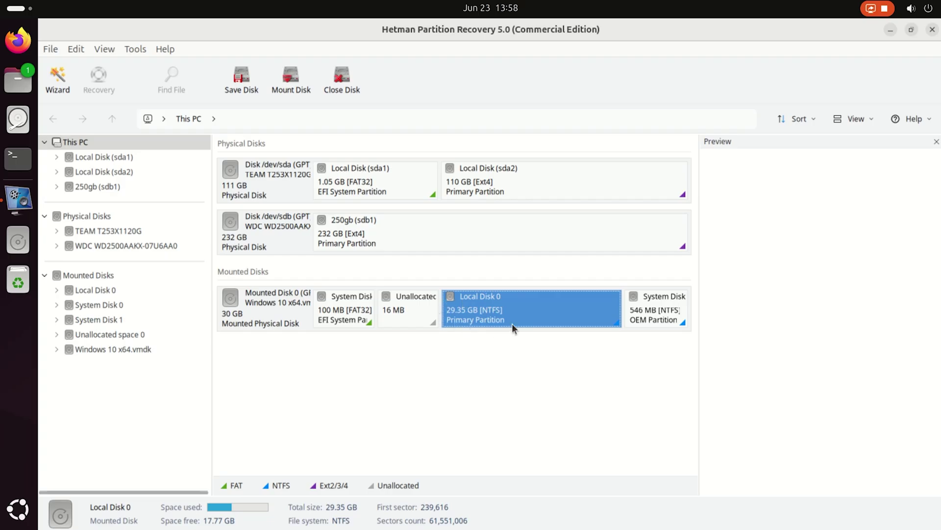
# Step: Open Local Disk 0 and run a Fast scan through to the results
pyautogui.rightClick(534, 314)
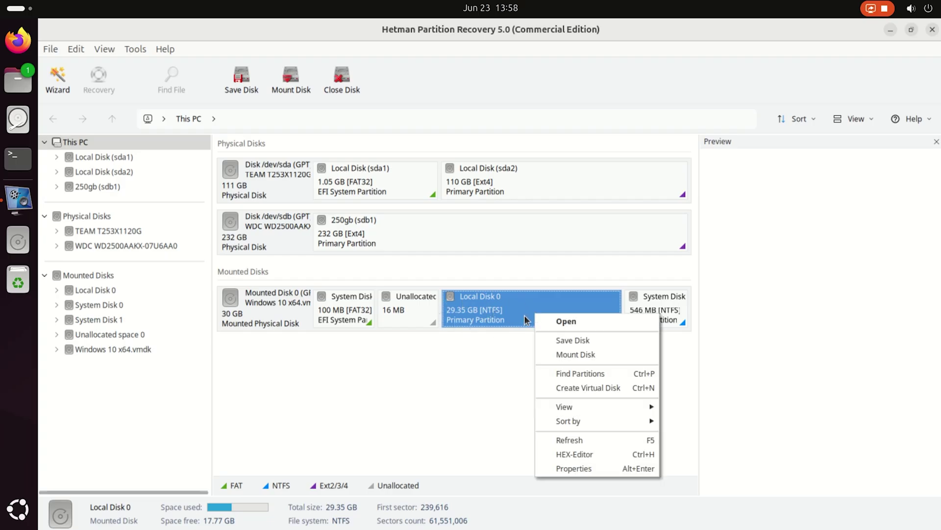
pyautogui.click(595, 322)
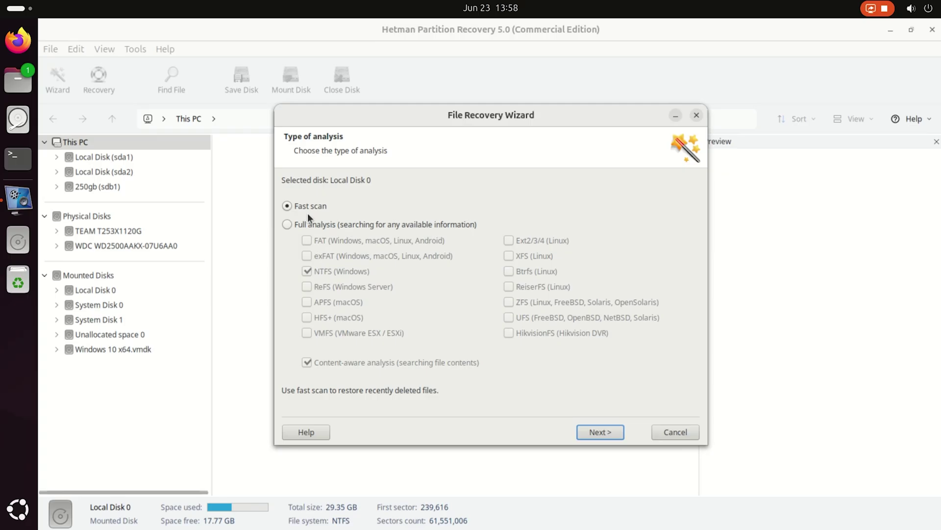
pyautogui.click(594, 431)
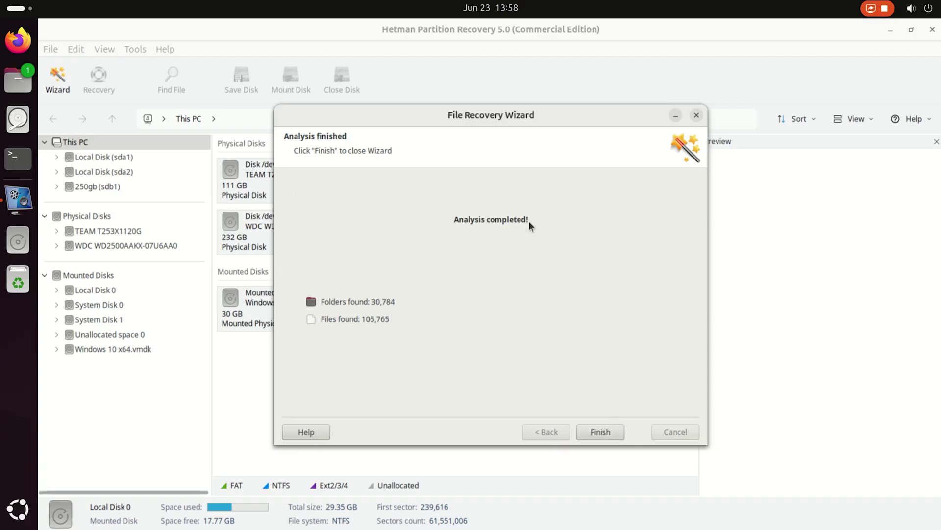
pyautogui.click(598, 431)
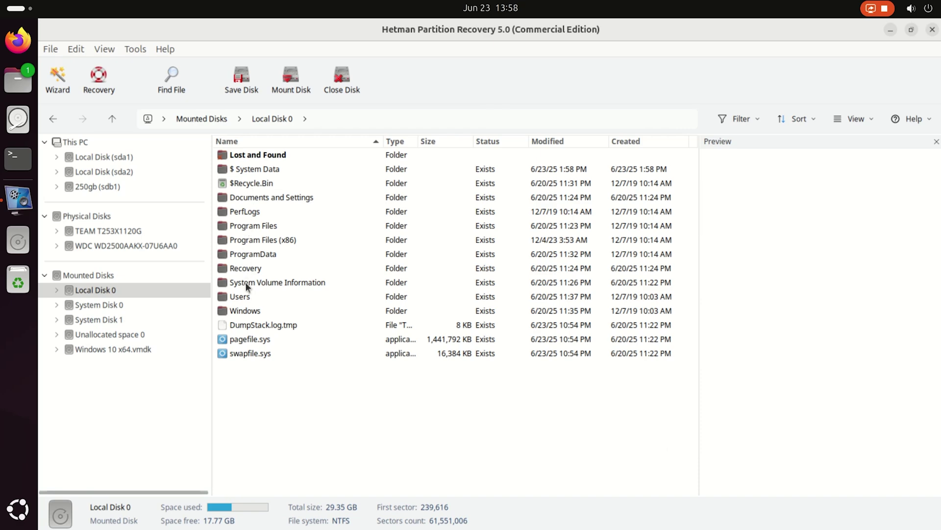
# Step: Open Users > profile > Documents > documents as thumbnails and preview the Commercial Proposition PDF
pyautogui.doubleClick(252, 298)
pyautogui.click(296, 213)
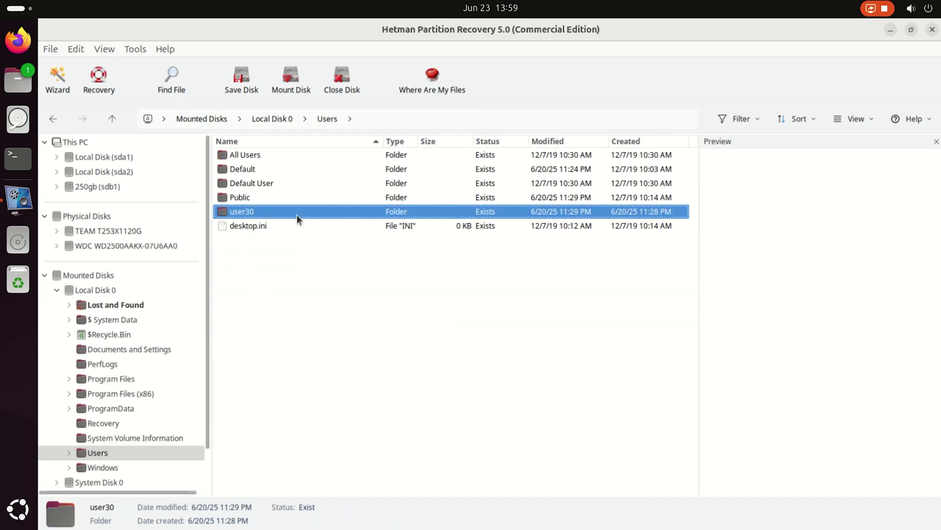
pyautogui.doubleClick(261, 209)
pyautogui.doubleClick(258, 240)
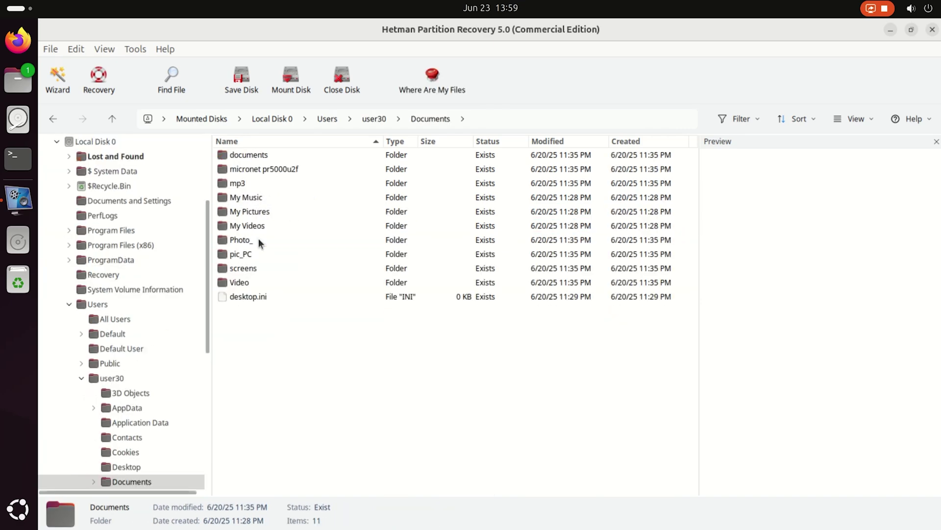
pyautogui.doubleClick(253, 154)
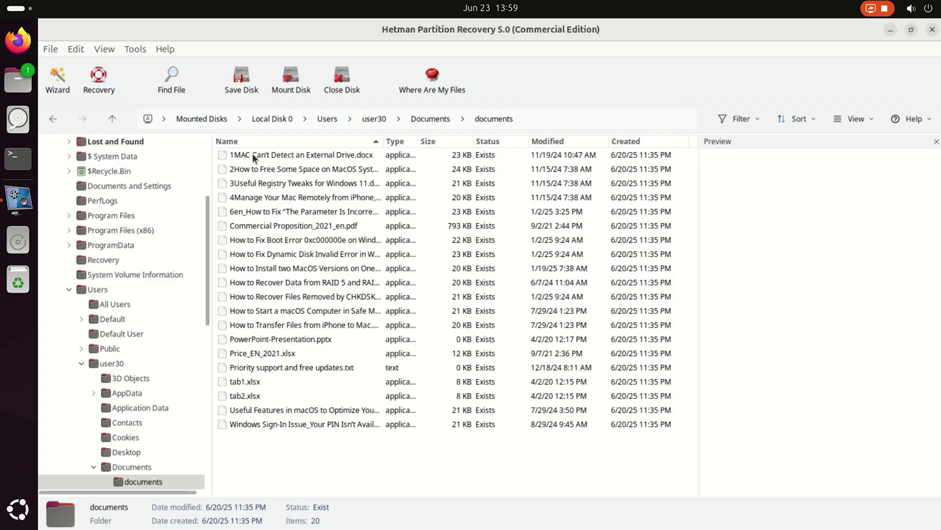
pyautogui.click(870, 118)
pyautogui.click(858, 139)
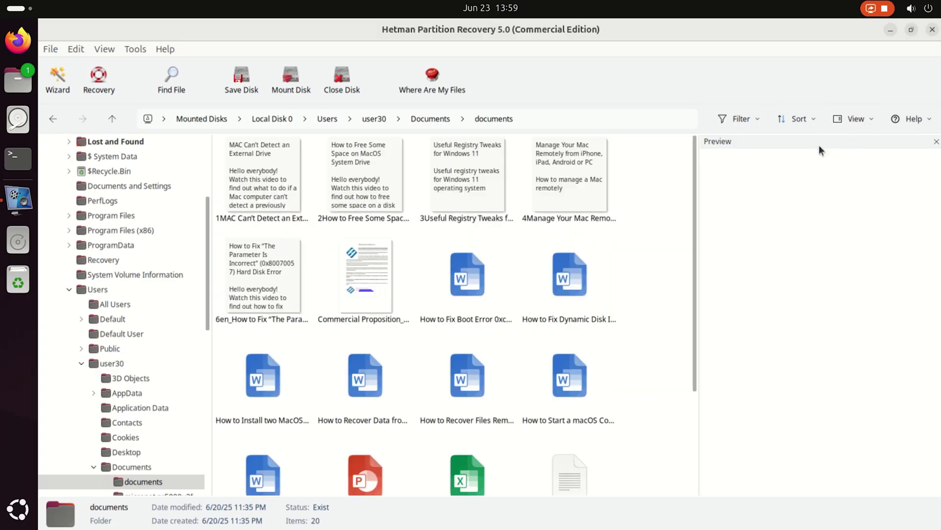
pyautogui.click(352, 185)
pyautogui.click(353, 271)
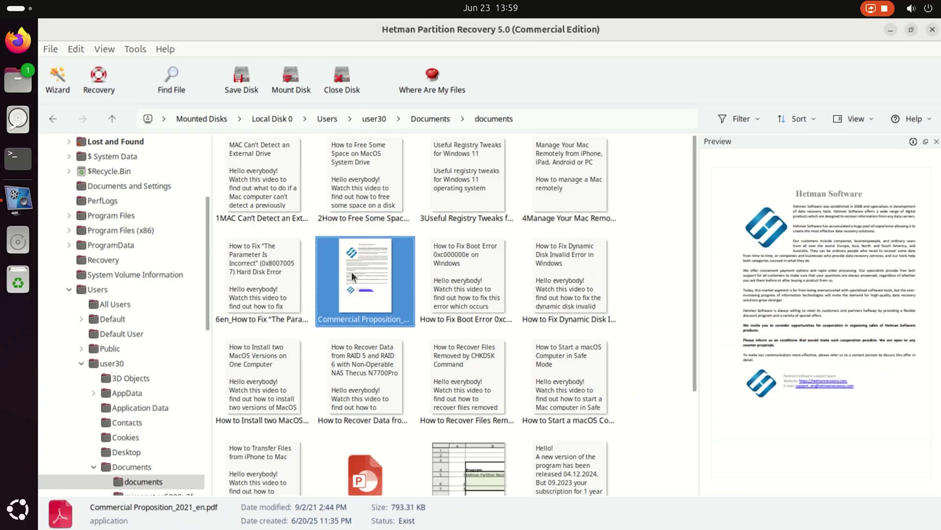
# Step: Check micronet pr5000u2f, then preview autumn-4667080.jpg and zebra-5516455.jpg in Photo_
pyautogui.click(112, 118)
pyautogui.click(384, 201)
pyautogui.doubleClick(384, 198)
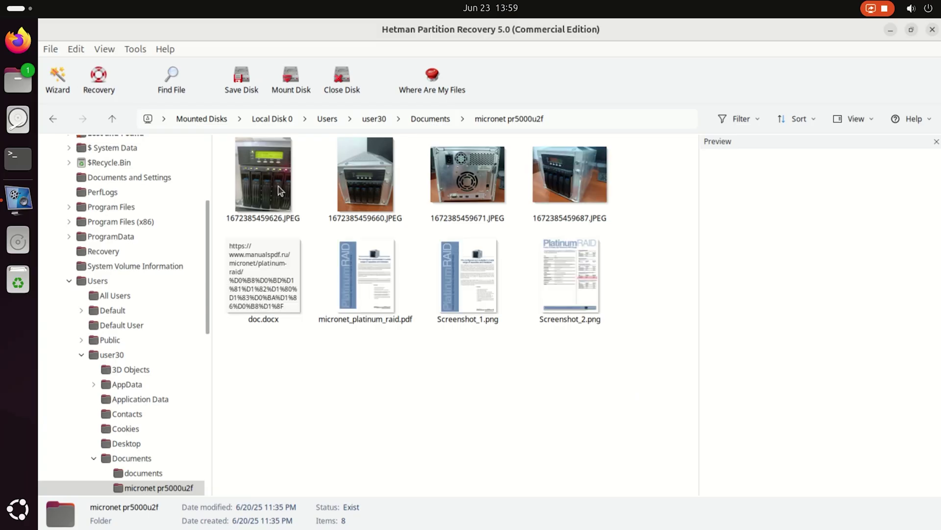
pyautogui.click(112, 119)
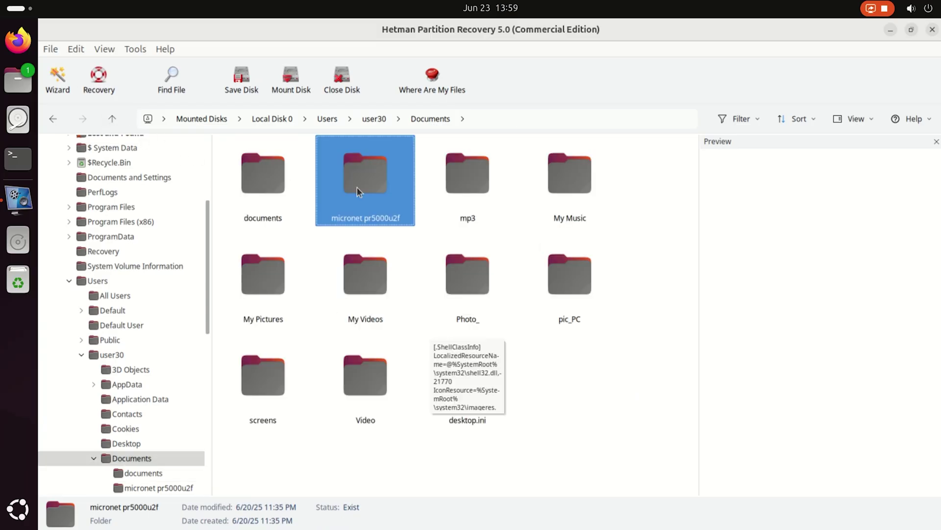
pyautogui.doubleClick(474, 289)
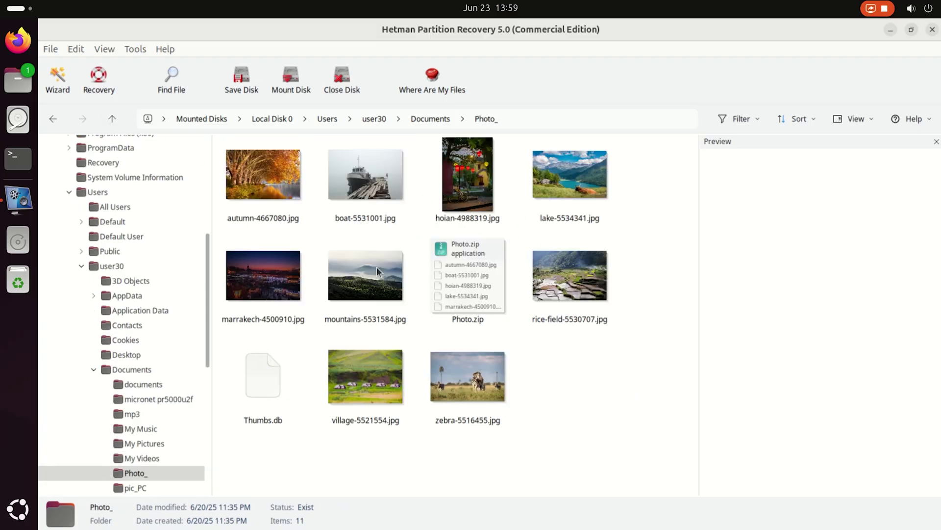
pyautogui.click(264, 175)
pyautogui.click(475, 388)
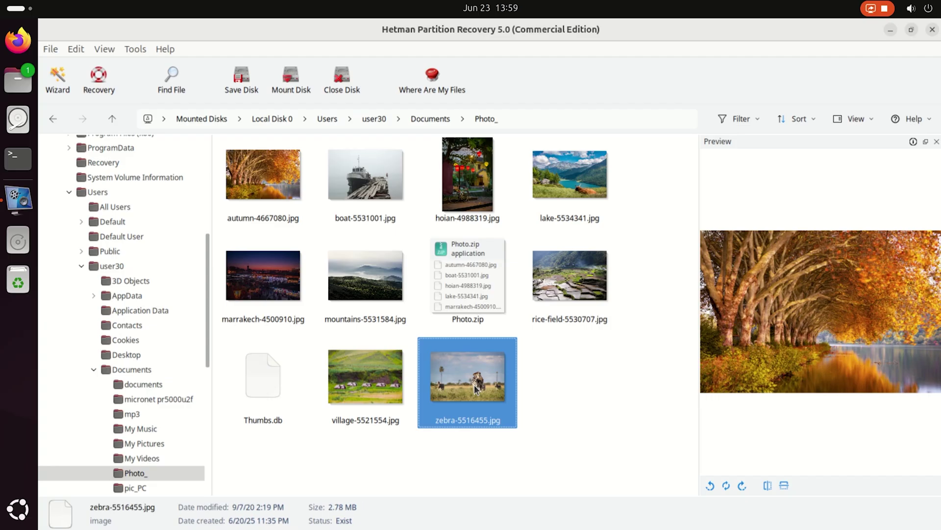
pyautogui.click(111, 119)
# Step: Open the pic_PC folder and preview two of its recovered photos
pyautogui.click(580, 293)
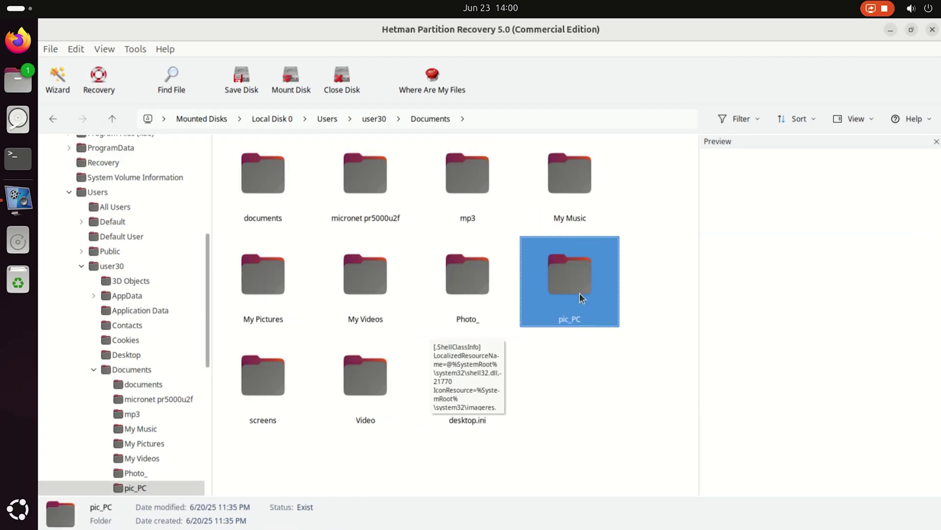
pyautogui.doubleClick(580, 292)
pyautogui.click(227, 175)
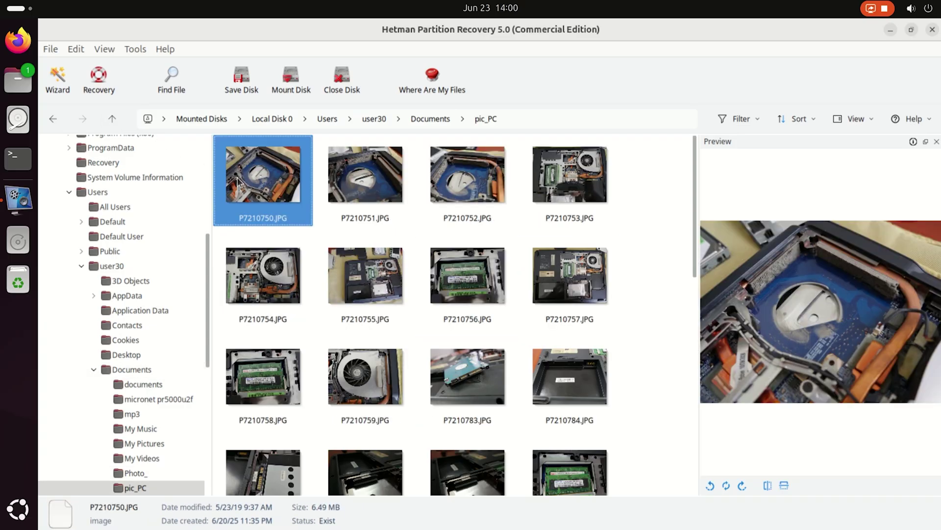
pyautogui.click(487, 379)
pyautogui.click(266, 387)
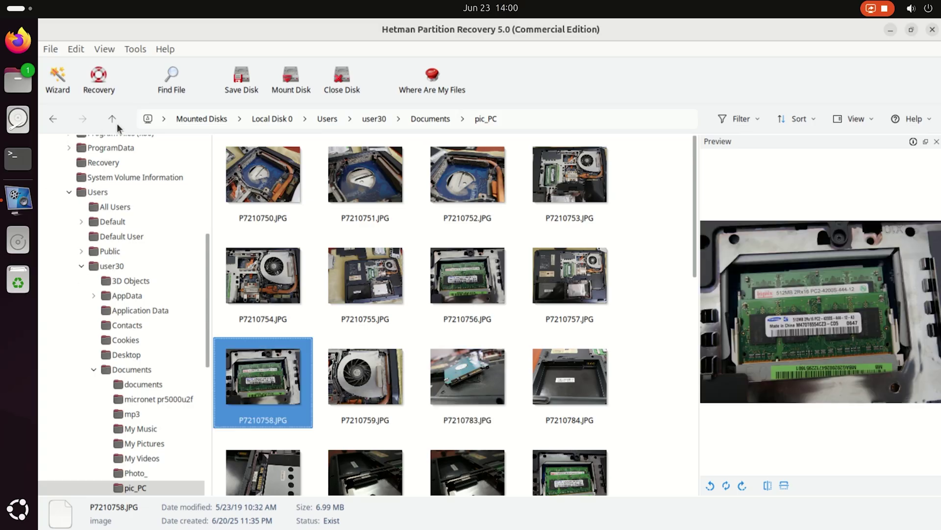
pyautogui.click(116, 117)
# Step: Preview the screenshots in the screens folder, including installer-defender-II.png
pyautogui.doubleClick(273, 372)
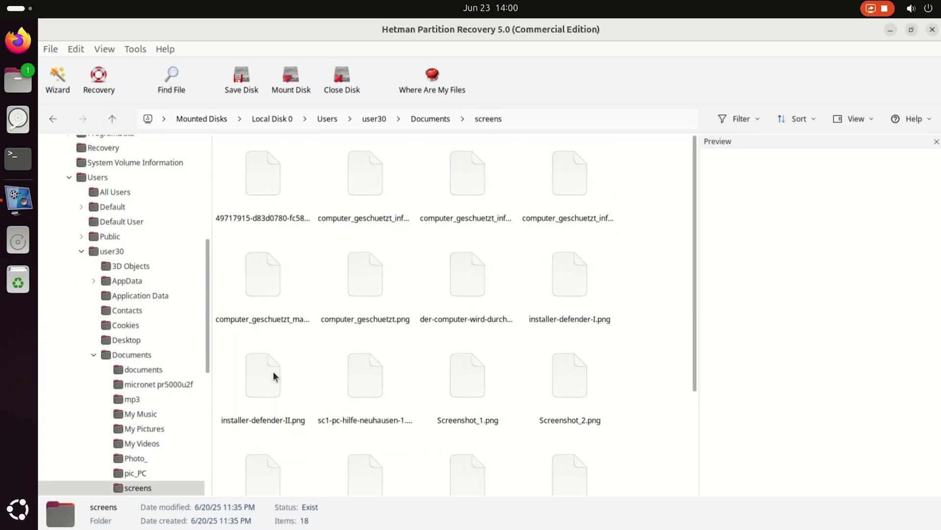
pyautogui.click(273, 372)
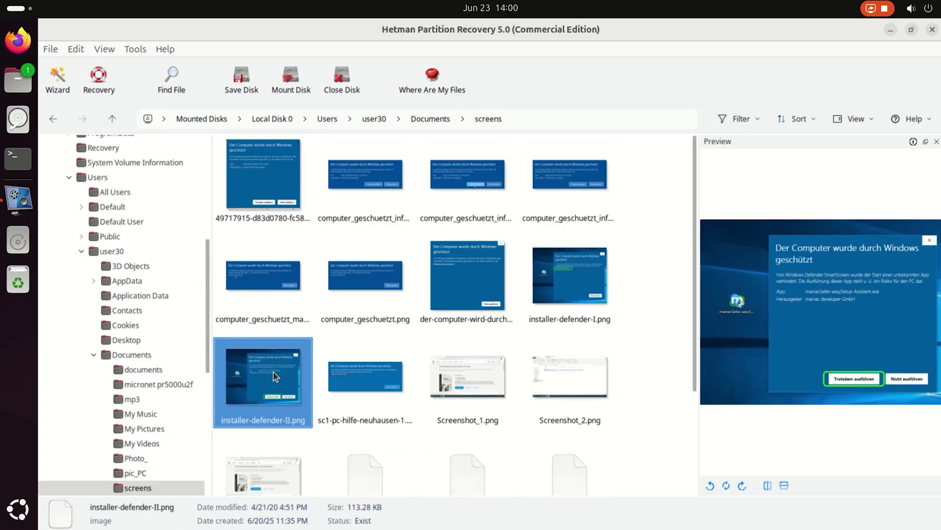
pyautogui.click(466, 265)
pyautogui.click(273, 152)
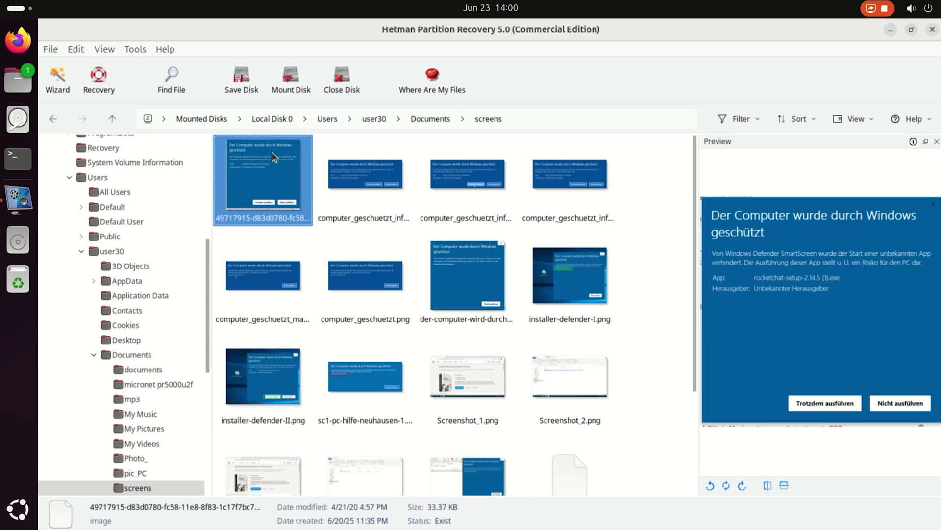
pyautogui.click(113, 119)
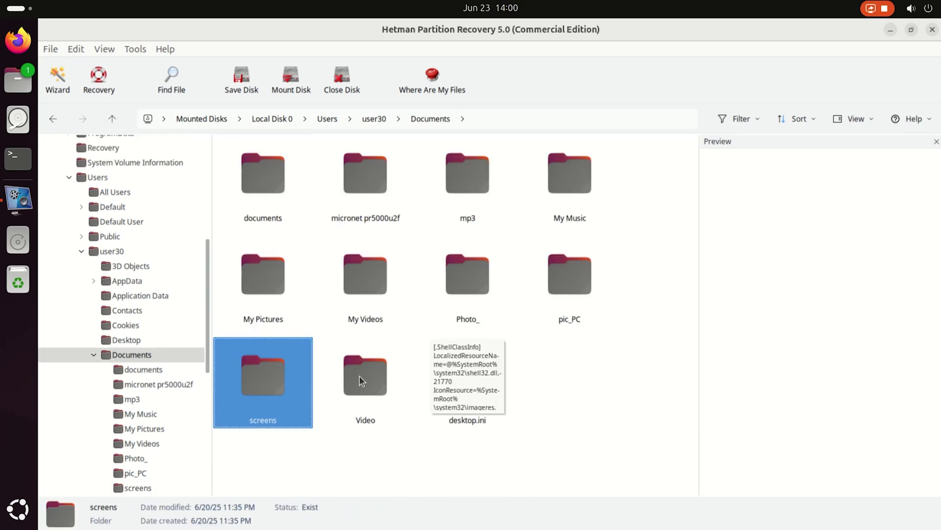
# Step: Inspect Add - 11606.mp4, the Glacier Express video and Sheep - 48508.mp4 in Video
pyautogui.click(372, 382)
pyautogui.doubleClick(380, 385)
pyautogui.click(264, 196)
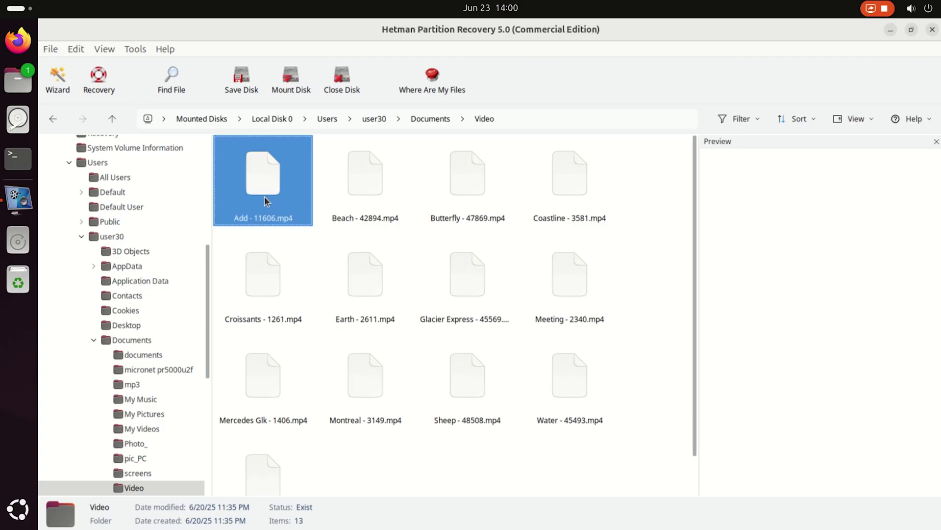
pyautogui.click(483, 294)
pyautogui.click(465, 392)
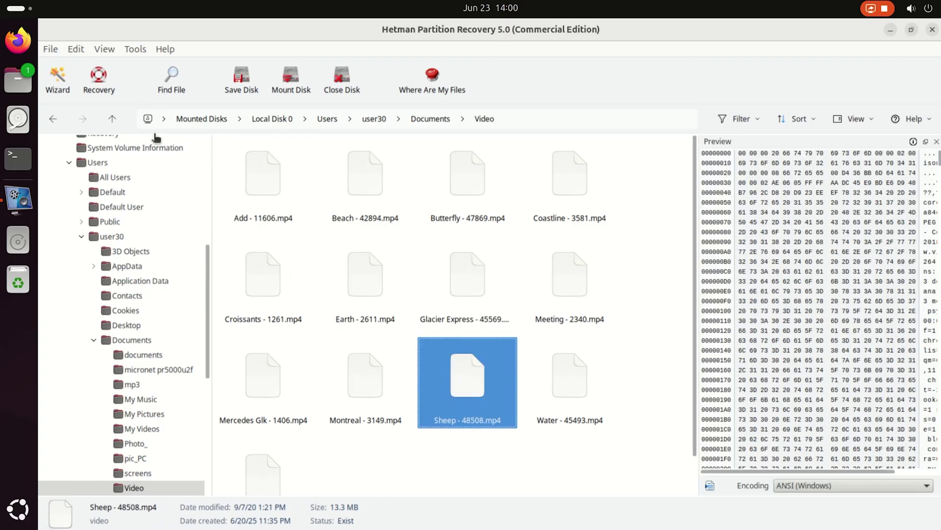
pyautogui.click(113, 119)
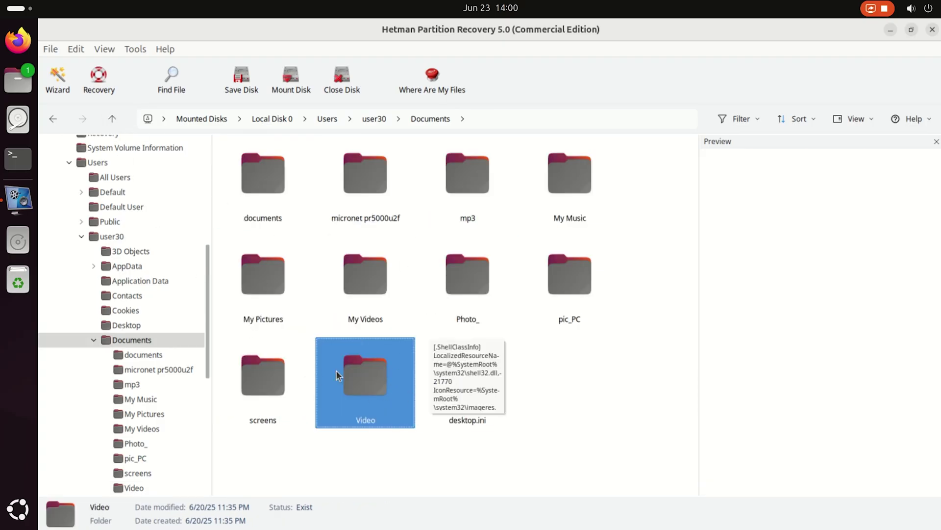
# Step: Start saving the Video folder to hard disk and mount the 250 GB drive in Disks
pyautogui.click(98, 78)
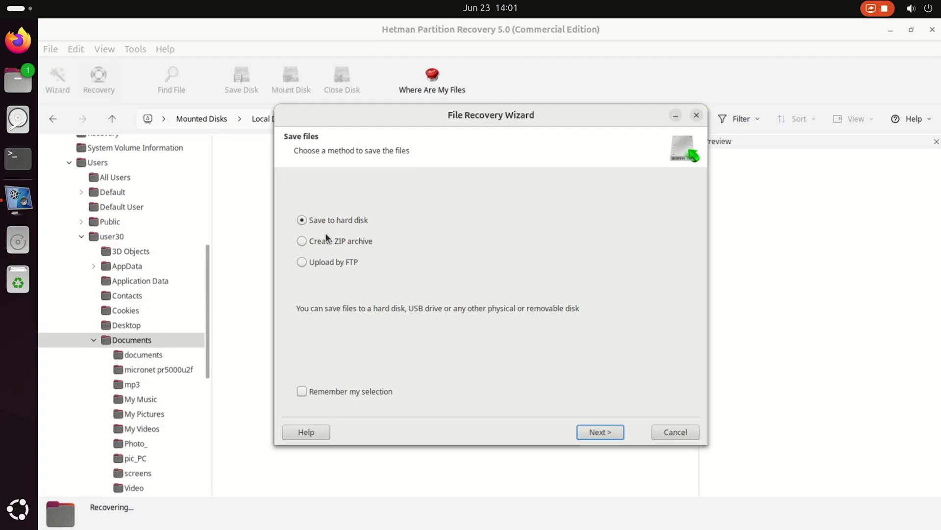
pyautogui.click(589, 430)
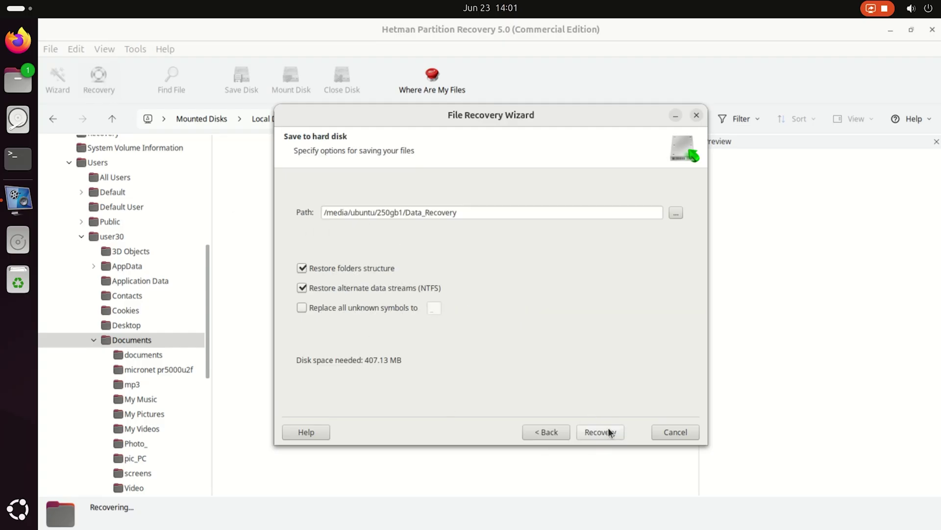
pyautogui.click(674, 214)
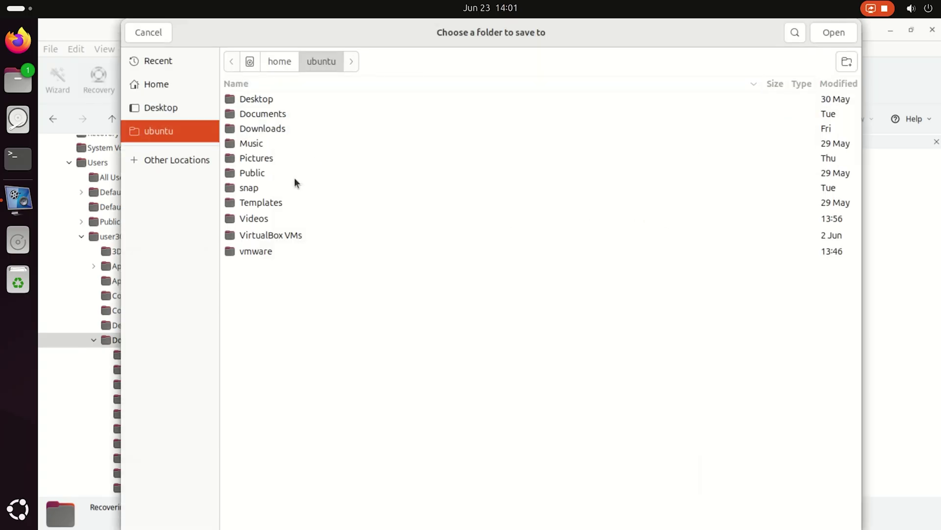
pyautogui.click(164, 156)
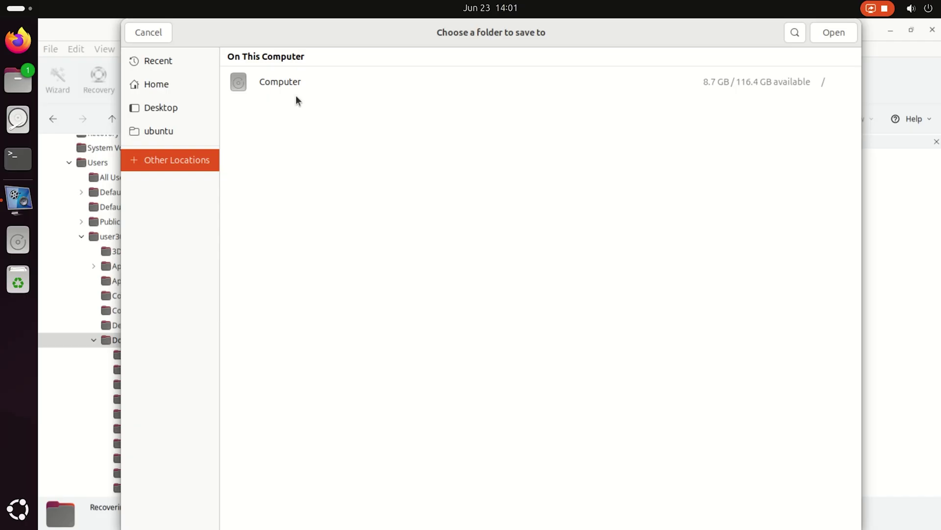
pyautogui.click(18, 120)
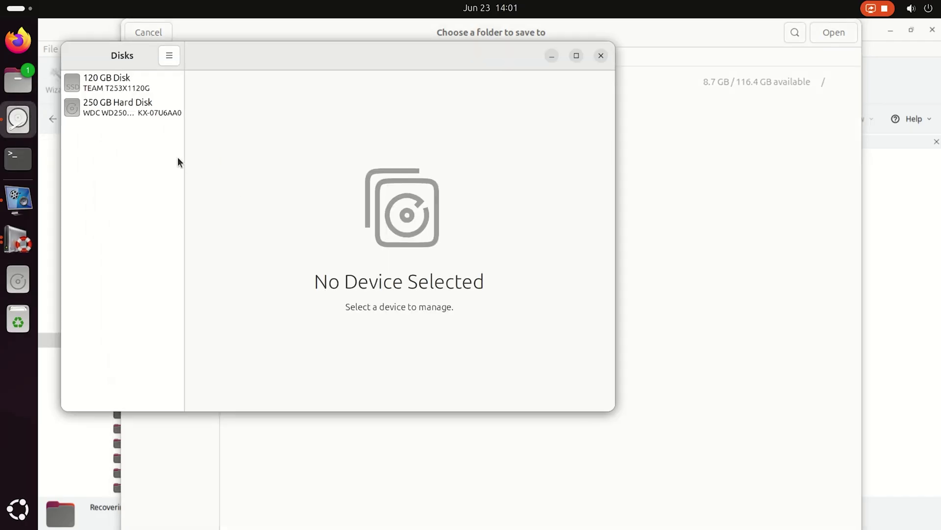
pyautogui.click(155, 113)
pyautogui.click(207, 244)
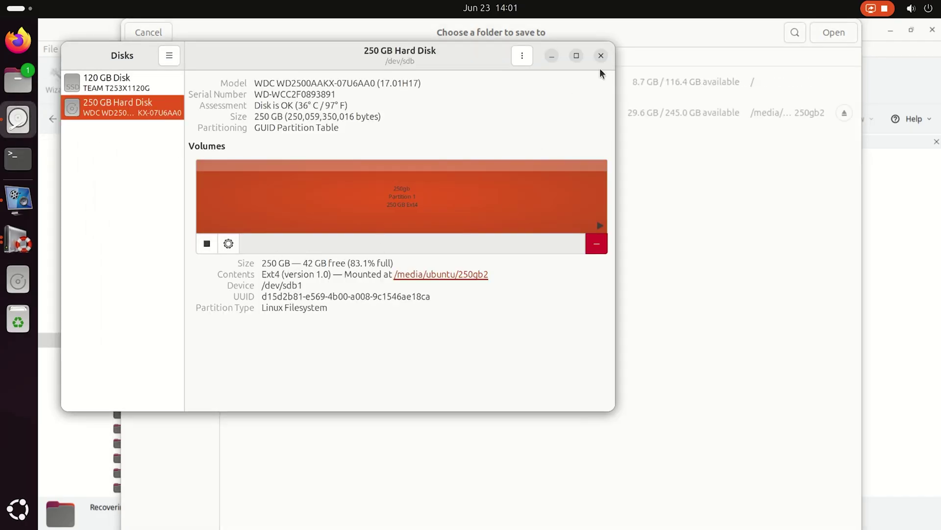
pyautogui.click(602, 56)
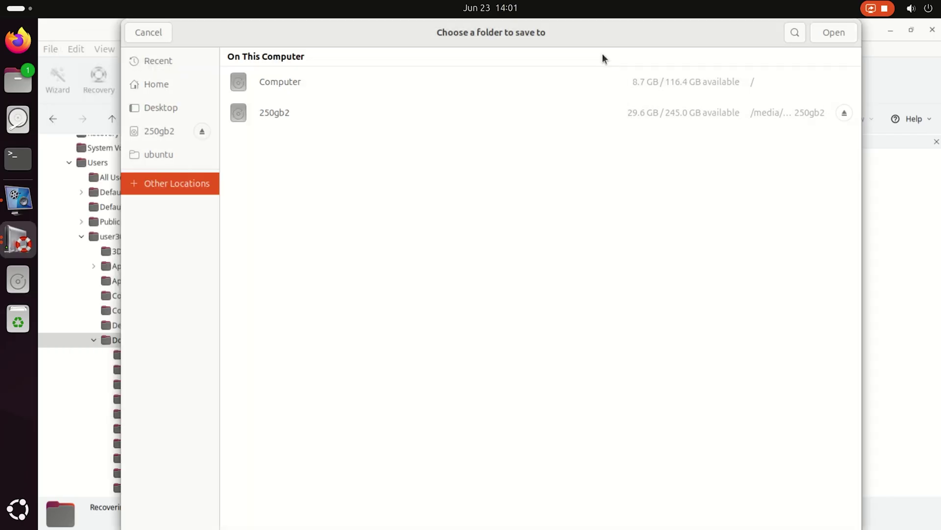
# Step: Set 250gb2/Data_Recovery as destination and recover the Video files, about 407.13 MB
pyautogui.click(264, 112)
pyautogui.click(276, 103)
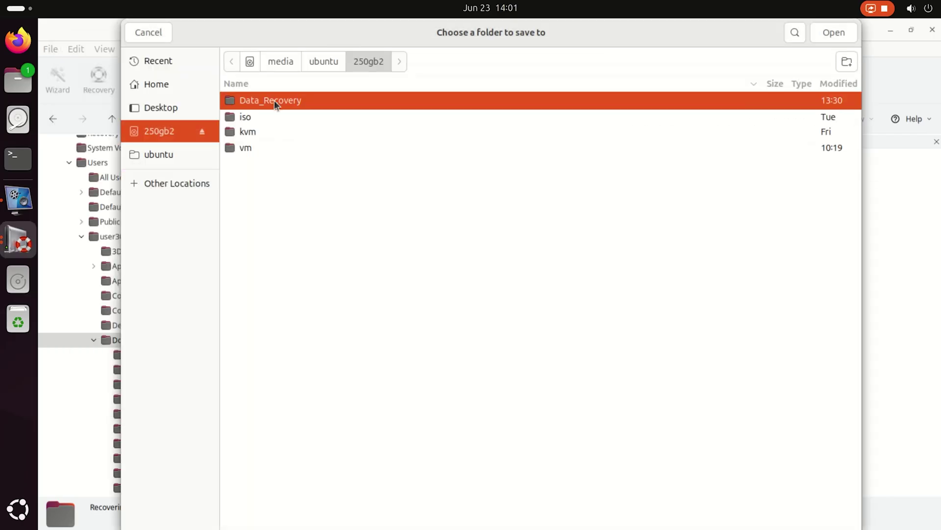
pyautogui.doubleClick(309, 101)
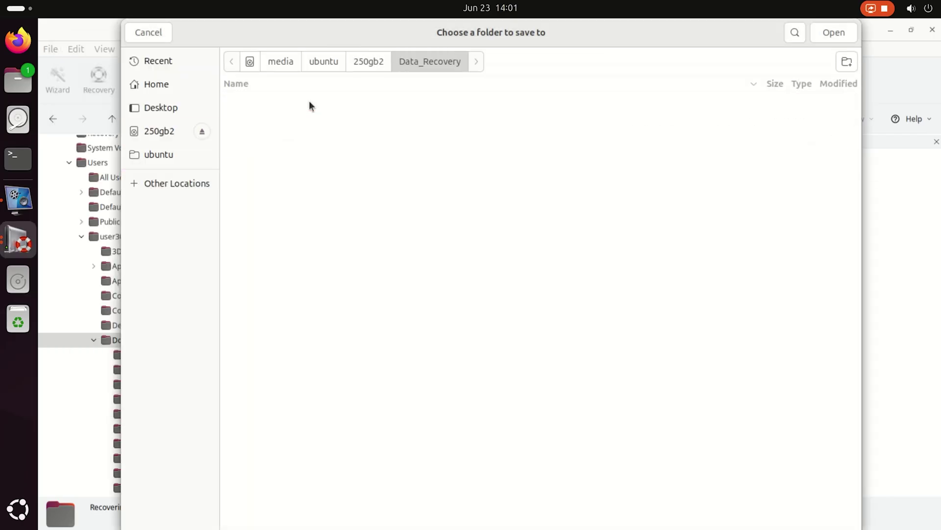
pyautogui.click(835, 34)
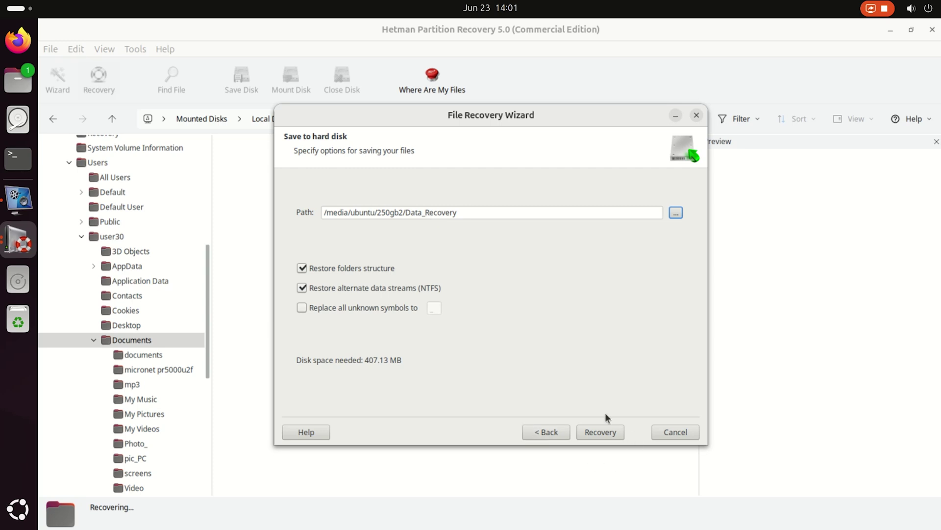
pyautogui.click(597, 432)
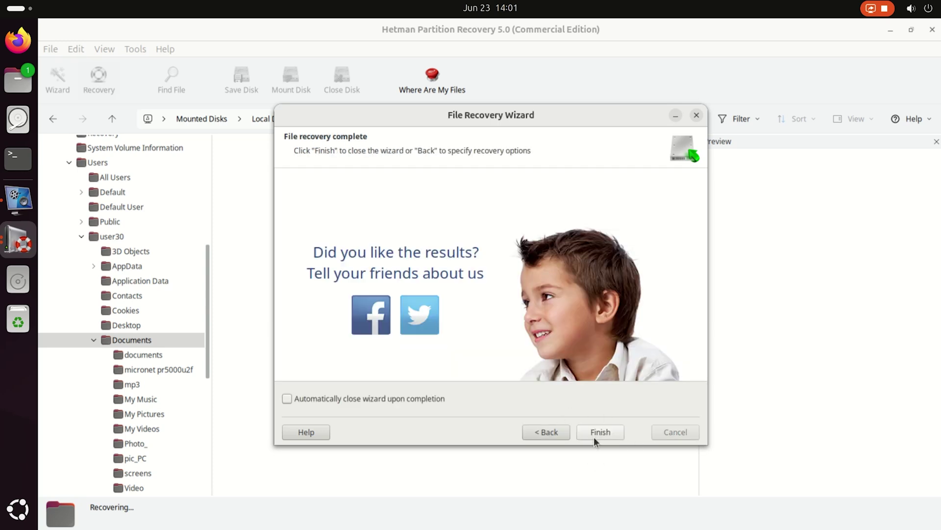
pyautogui.click(594, 438)
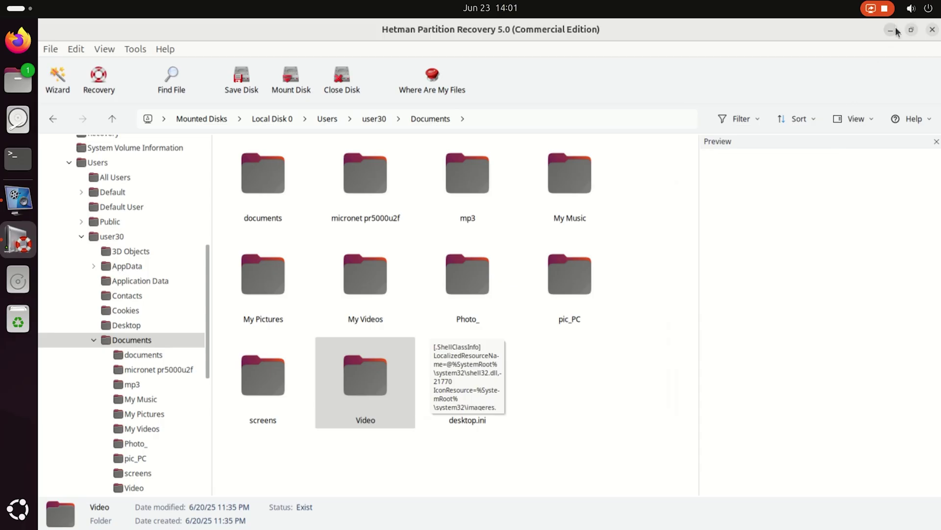
# Step: Open the recovered Video folder in Data_Recovery on the 250gb drive in Files
pyautogui.click(892, 31)
pyautogui.click(18, 80)
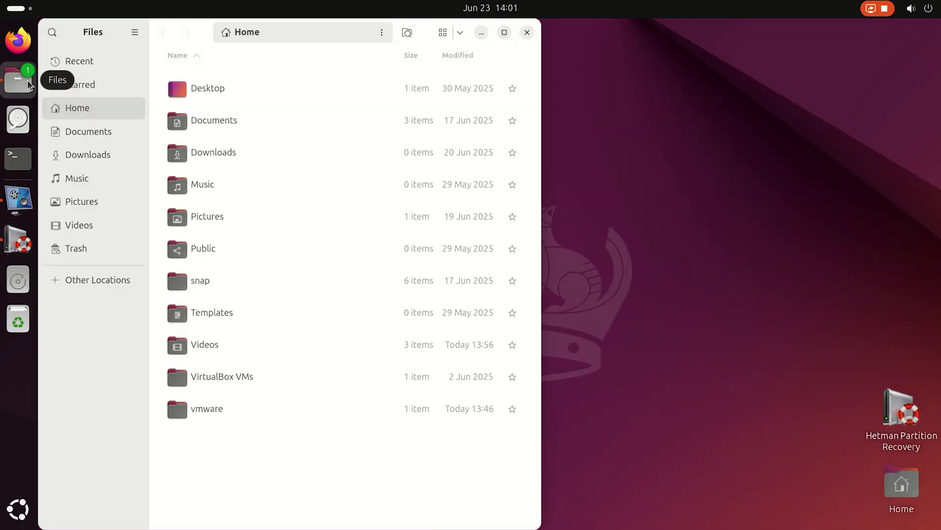
pyautogui.click(98, 282)
pyautogui.click(250, 118)
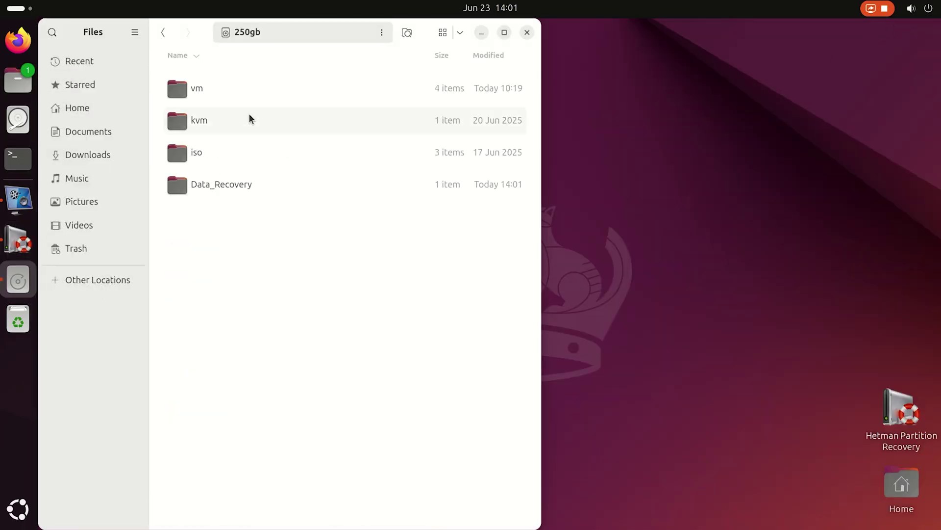
pyautogui.doubleClick(234, 184)
pyautogui.click(211, 93)
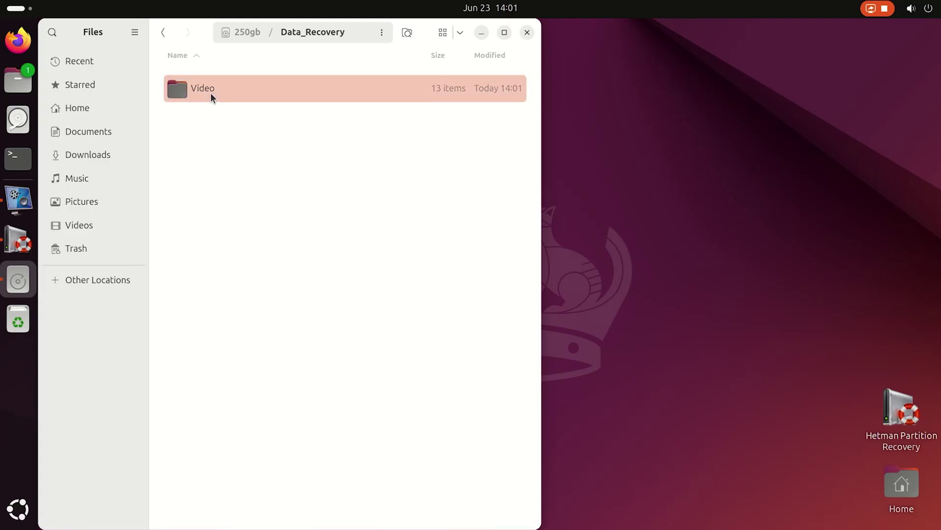
pyautogui.doubleClick(234, 93)
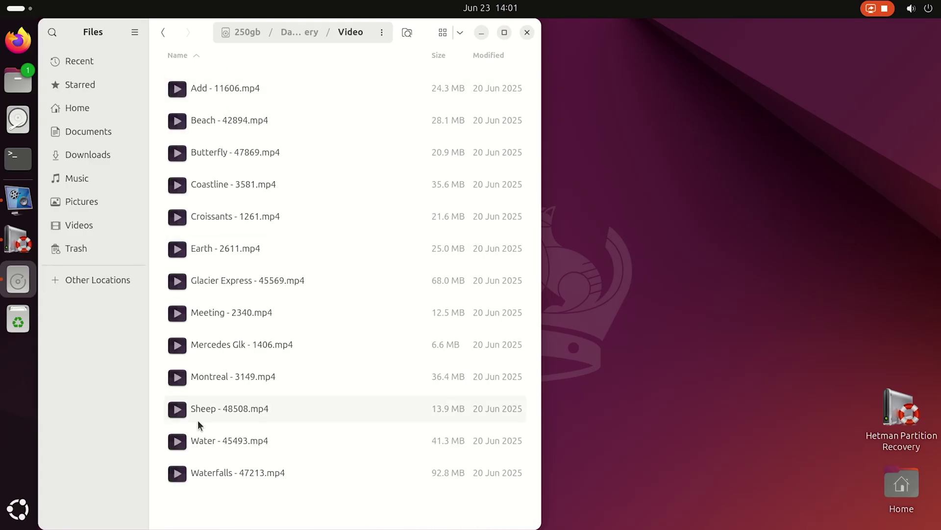
# Step: Play Coastline - 3581.mp4, Meeting - 2340.mp4 and Montreal - 3149.mp4 in VLC to verify them
pyautogui.doubleClick(237, 190)
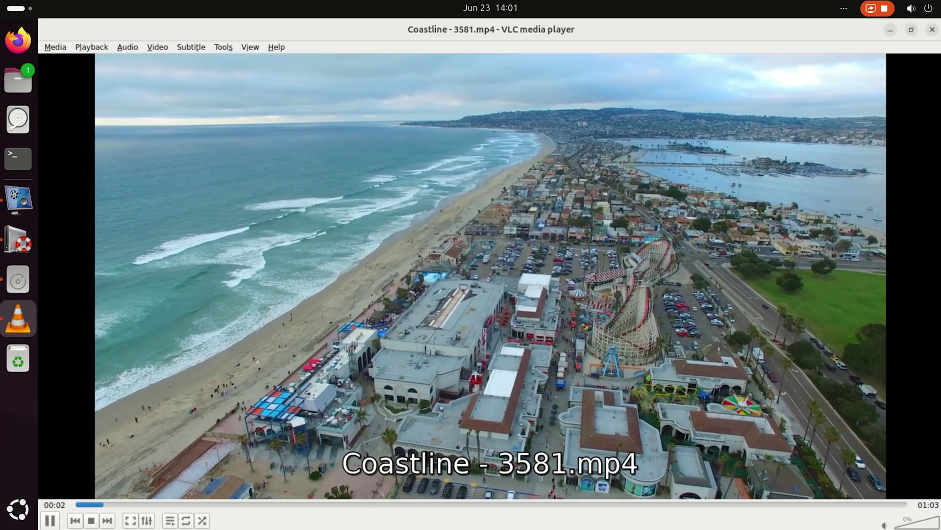
pyautogui.click(933, 30)
pyautogui.doubleClick(197, 309)
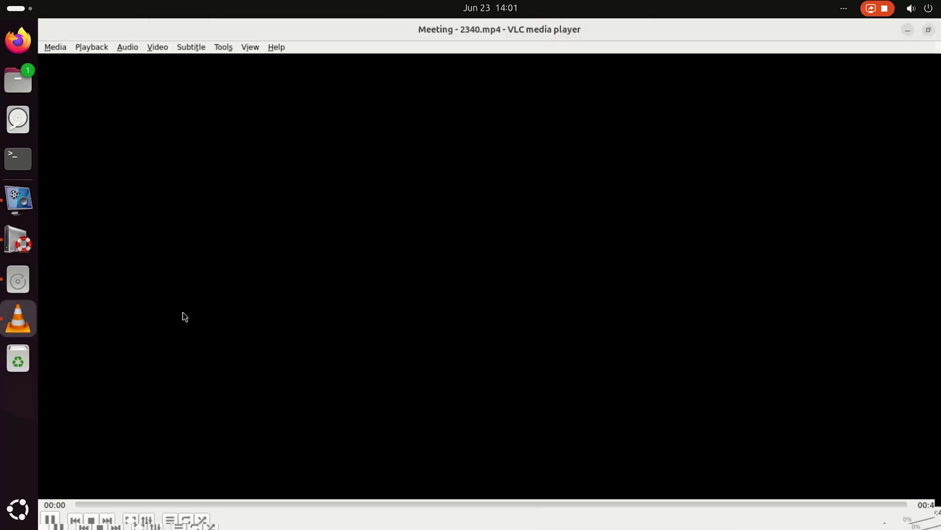
pyautogui.hotkey('ctrl', 'q')
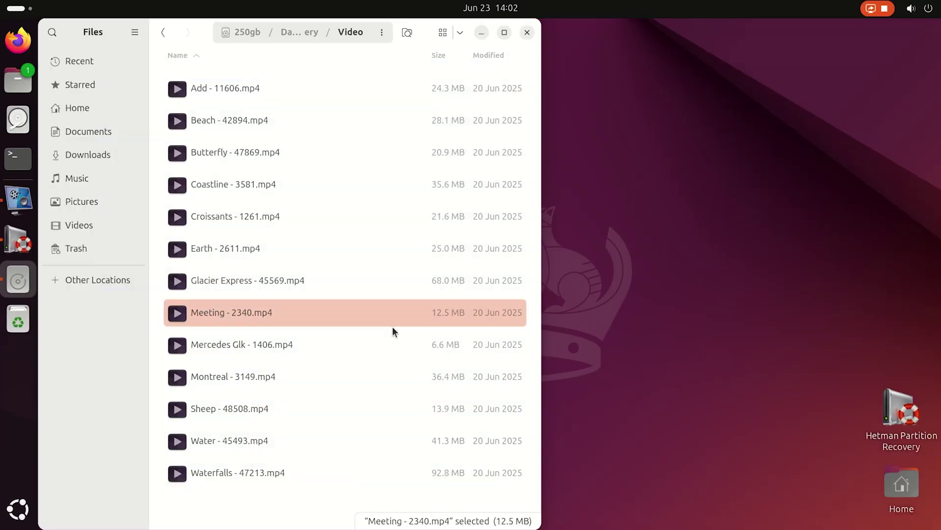
pyautogui.doubleClick(184, 375)
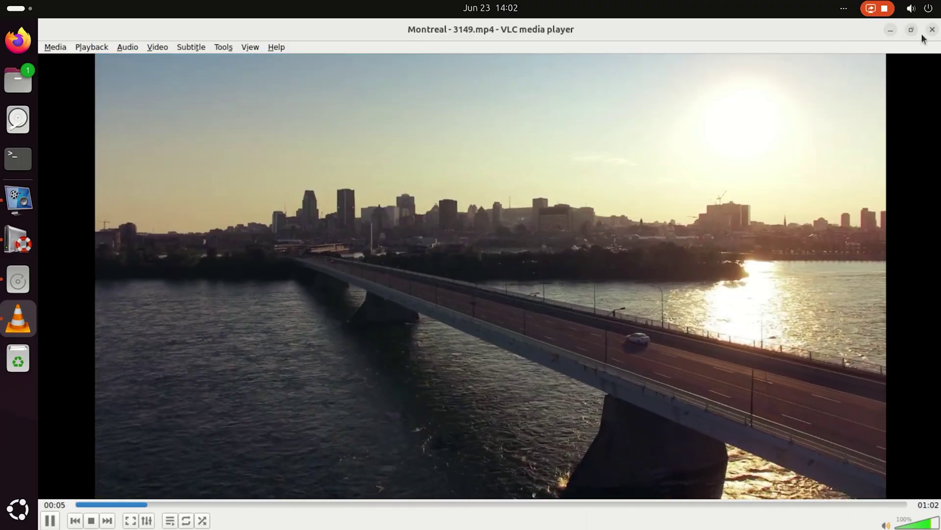
# Step: Close VLC playing Montreal - 3149.mp4 to return to the file manager
pyautogui.click(933, 29)
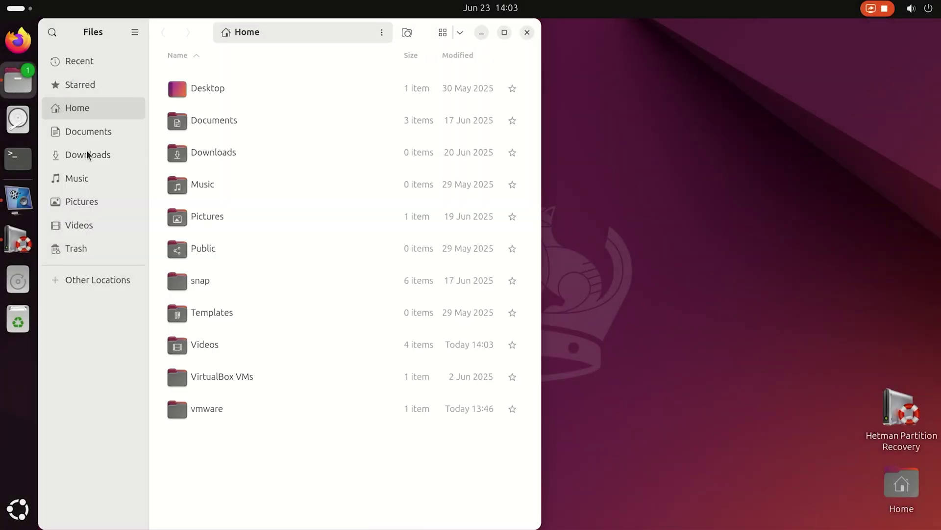
# Step: Open vmware/Windows 10 x64_2 and select Windows 10 x64.vmdk
pyautogui.click(201, 413)
pyautogui.doubleClick(202, 414)
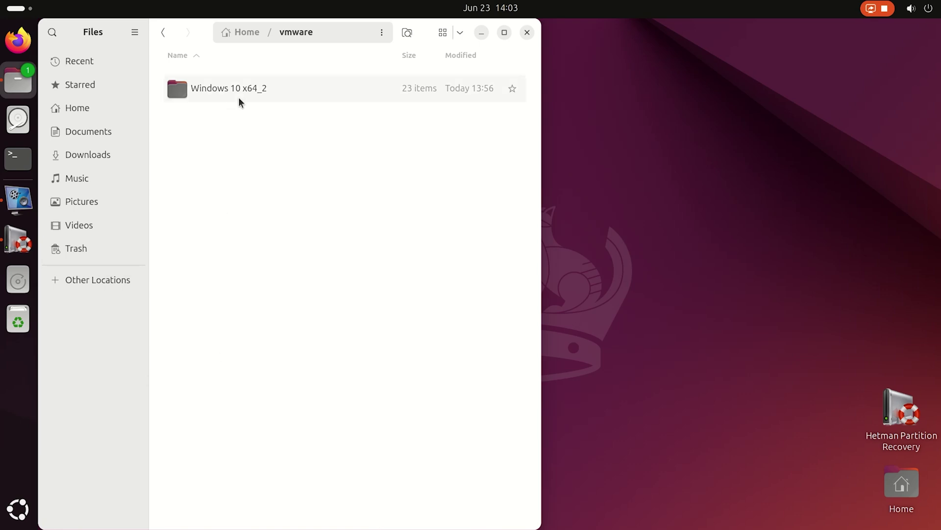
pyautogui.doubleClick(218, 92)
pyautogui.click(213, 313)
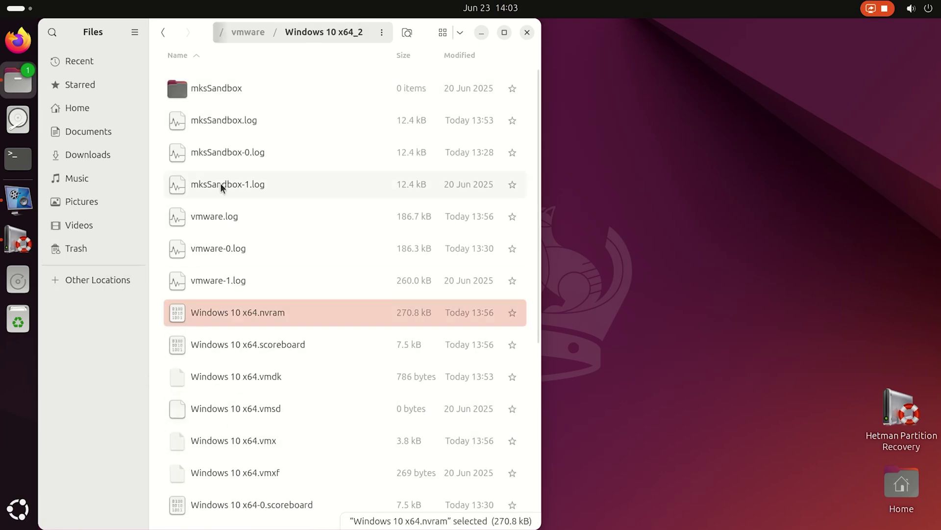
pyautogui.click(281, 376)
# Step: Add the s001 through s008 .vmdk disk pieces to the selection
pyautogui.scroll(-5, 283, 363)
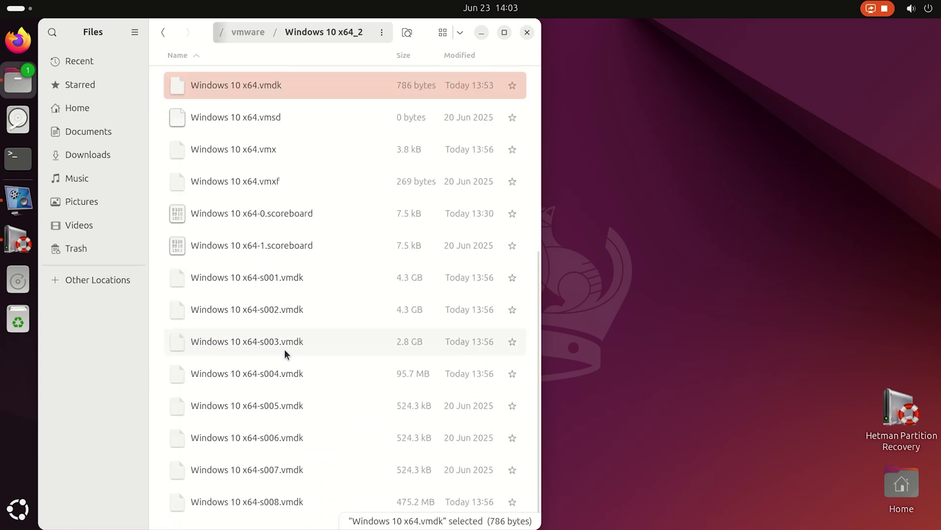
pyautogui.keyDown('ctrl'); pyautogui.click(288, 277); pyautogui.keyUp('ctrl')
pyautogui.keyDown('ctrl'); pyautogui.click(280, 310); pyautogui.keyUp('ctrl')
pyautogui.keyDown('ctrl'); pyautogui.click(277, 341); pyautogui.keyUp('ctrl')
pyautogui.keyDown('ctrl'); pyautogui.click(276, 374); pyautogui.keyUp('ctrl')
pyautogui.keyDown('ctrl'); pyautogui.click(273, 405); pyautogui.keyUp('ctrl')
pyautogui.keyDown('ctrl'); pyautogui.click(270, 437); pyautogui.keyUp('ctrl')
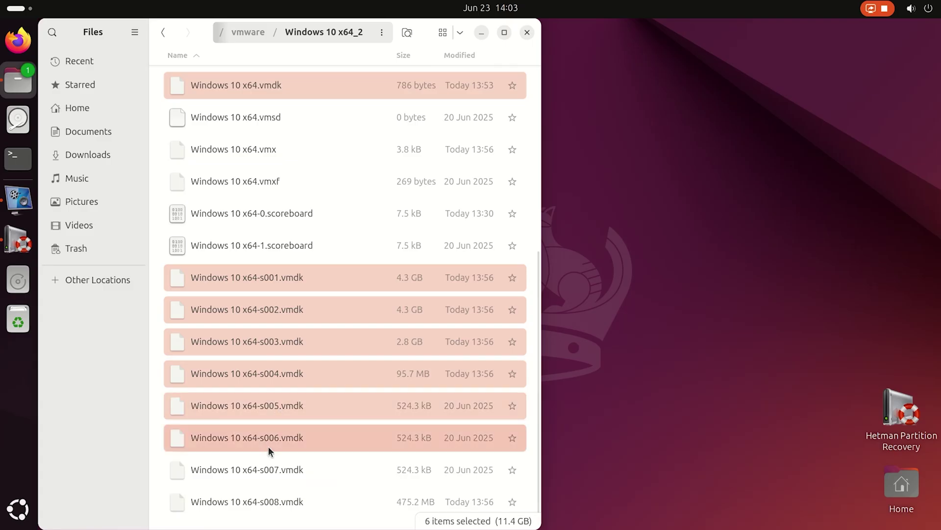
pyautogui.keyDown('ctrl'); pyautogui.click(272, 469); pyautogui.keyUp('ctrl')
pyautogui.keyDown('ctrl'); pyautogui.click(272, 501); pyautogui.keyUp('ctrl')
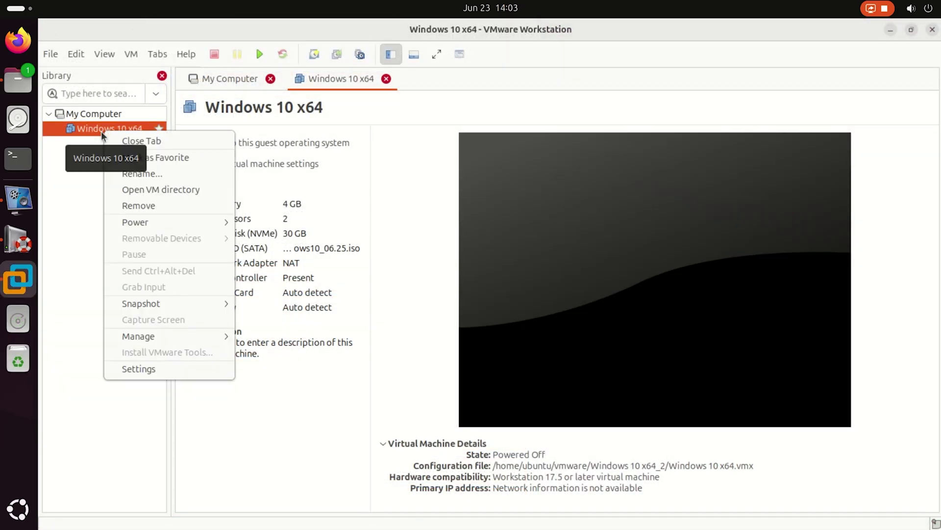
# Step: Cancel the Remove prompt for Windows 10 x64 and quit VMware Workstation
pyautogui.click(201, 208)
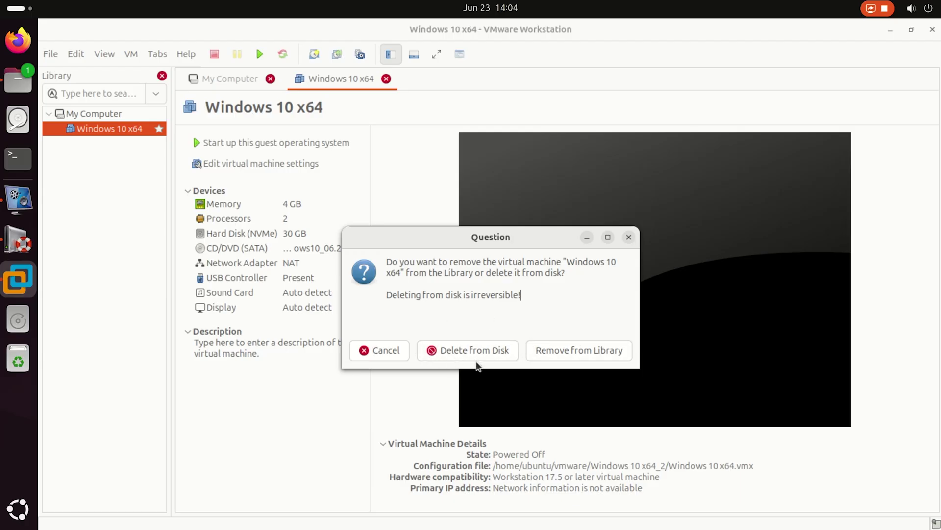
pyautogui.click(628, 239)
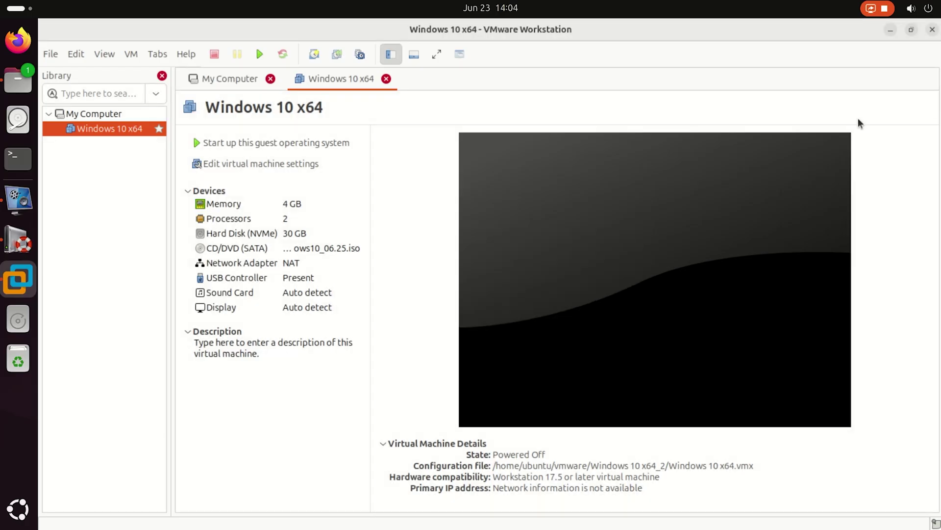
pyautogui.click(934, 32)
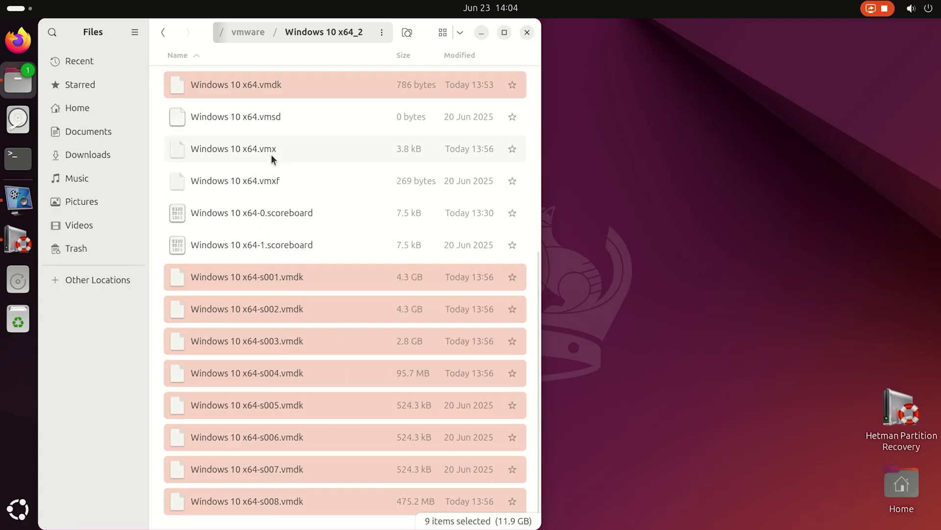
# Step: Select Windows 10 x64.vmdk and its numbered disk pieces in the VM folder
pyautogui.click(322, 148)
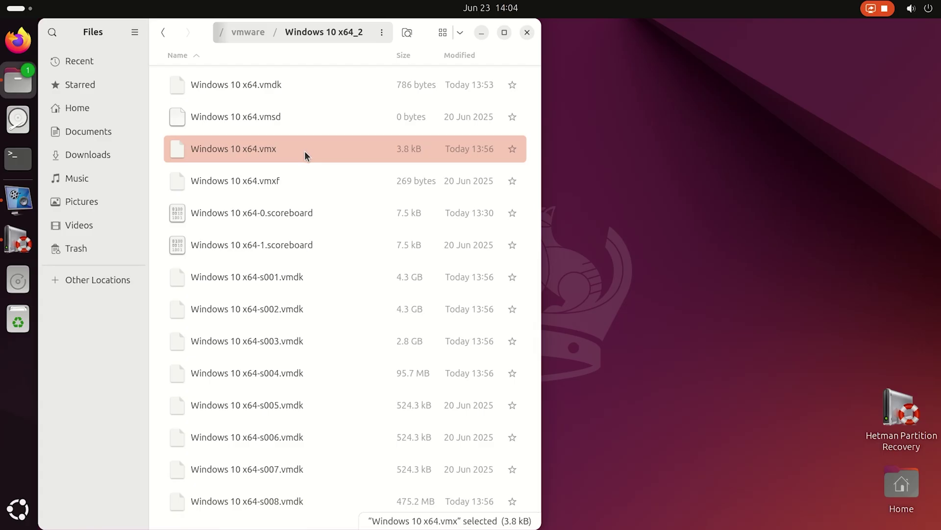
pyautogui.click(307, 94)
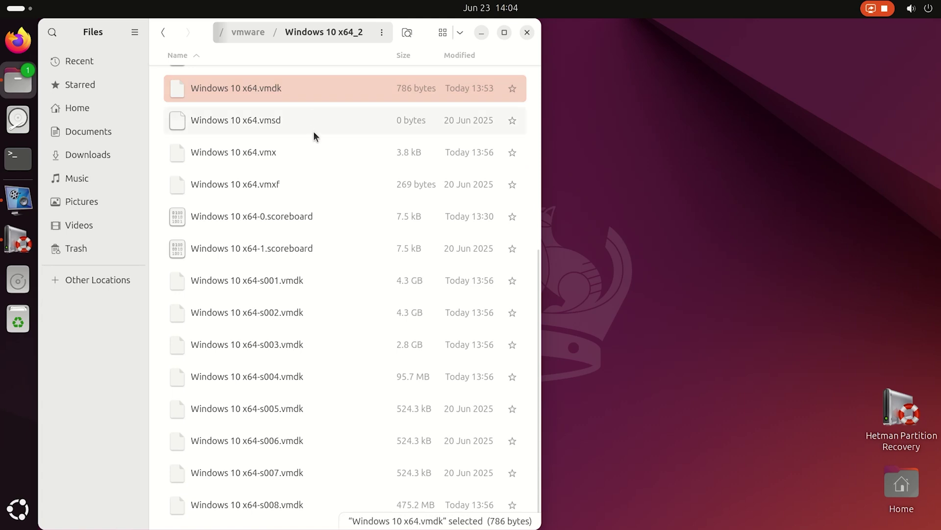
pyautogui.moveTo(272, 272); pyautogui.dragTo(278, 505)
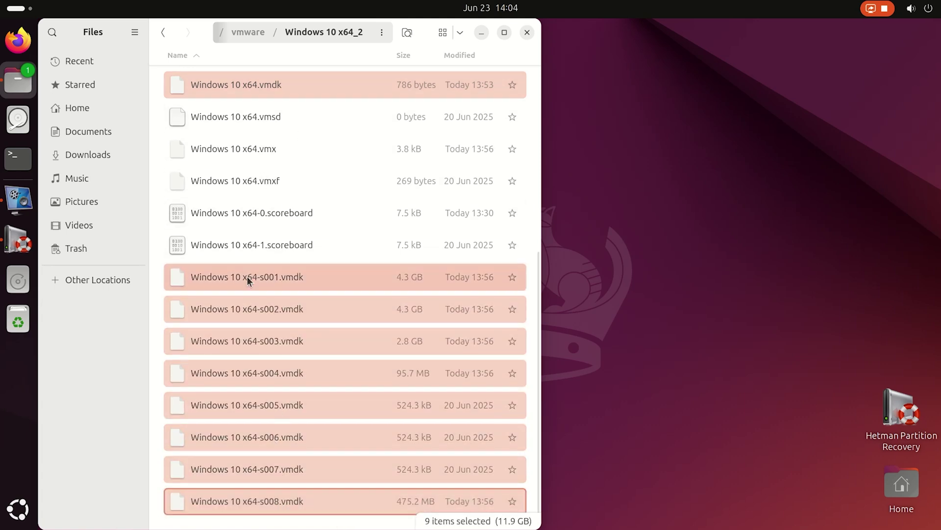
pyautogui.scroll(3, 272, 400)
pyautogui.scroll(2, 271, 400)
# Step: Move the Windows 10 x64_2 folder in vmware to the trash
pyautogui.click(164, 32)
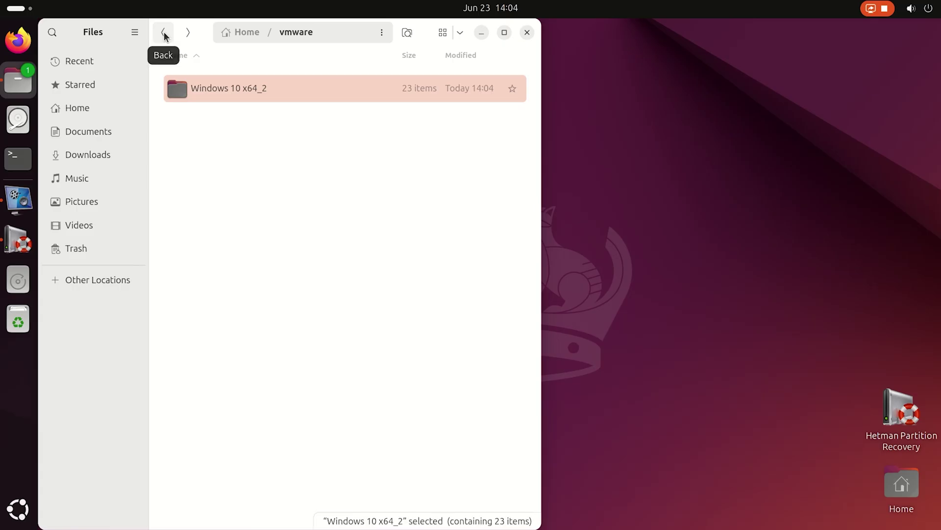
pyautogui.rightClick(273, 87)
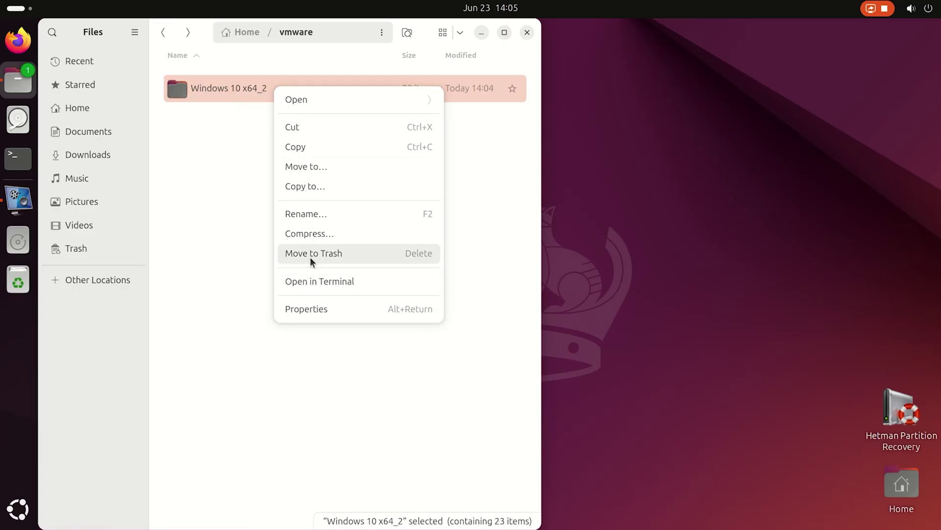
pyautogui.click(223, 87)
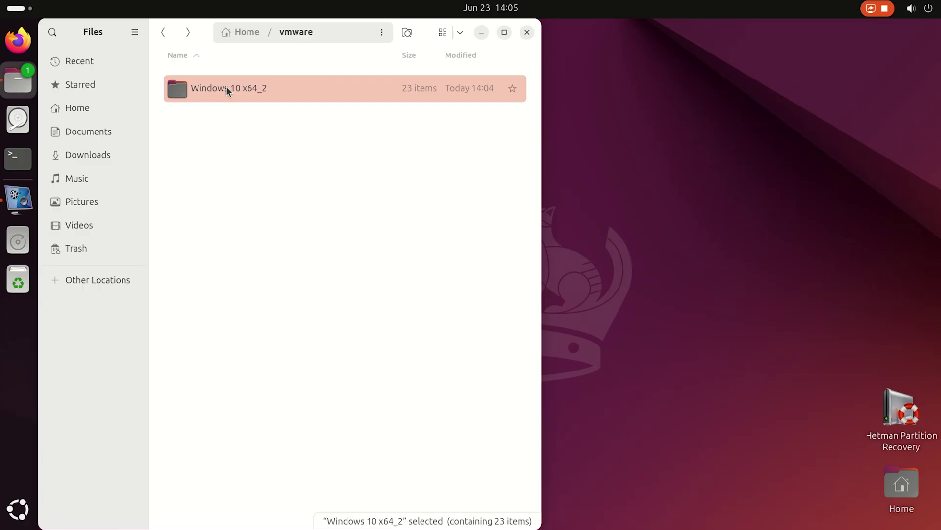
pyautogui.press('Delete')
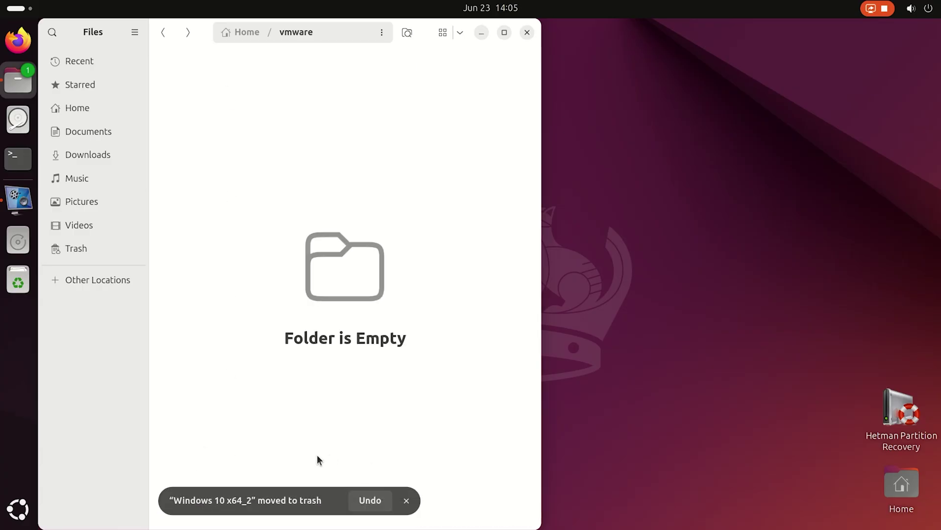
# Step: Close Files, leaving vmware empty, and show the Ubuntu applications grid
pyautogui.rightClick(321, 139)
pyautogui.click(279, 136)
pyautogui.click(528, 33)
pyautogui.click(18, 509)
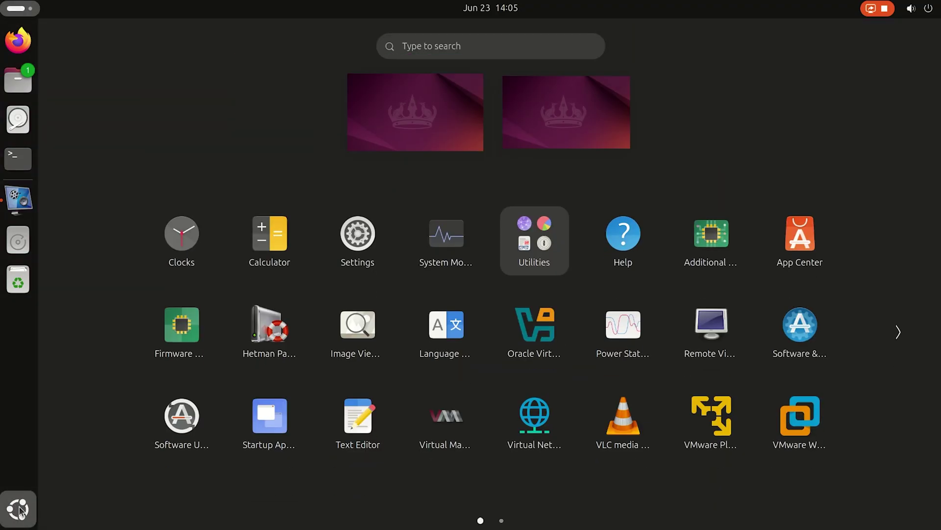
# Step: Launch Hetman Partition Recovery with the root password and select Local Disk (sda2)
pyautogui.click(280, 313)
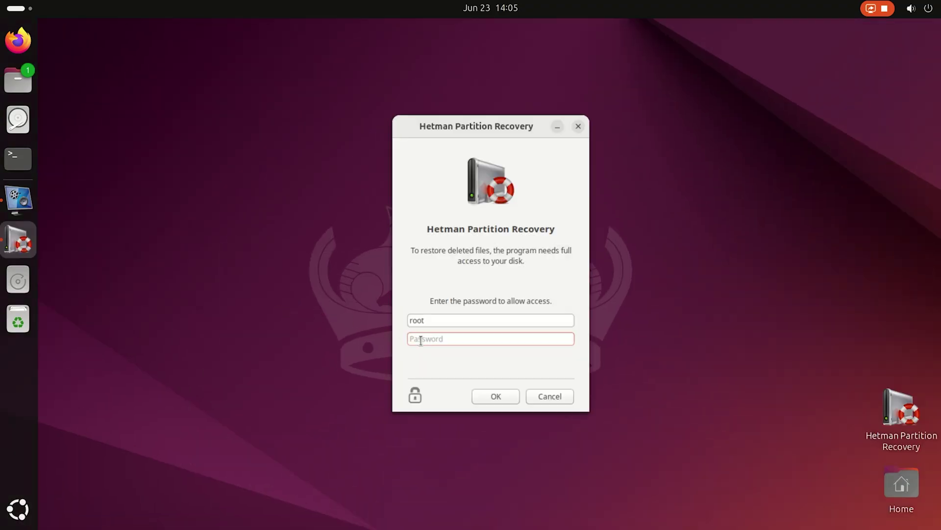
pyautogui.write('****')
pyautogui.press('Return')
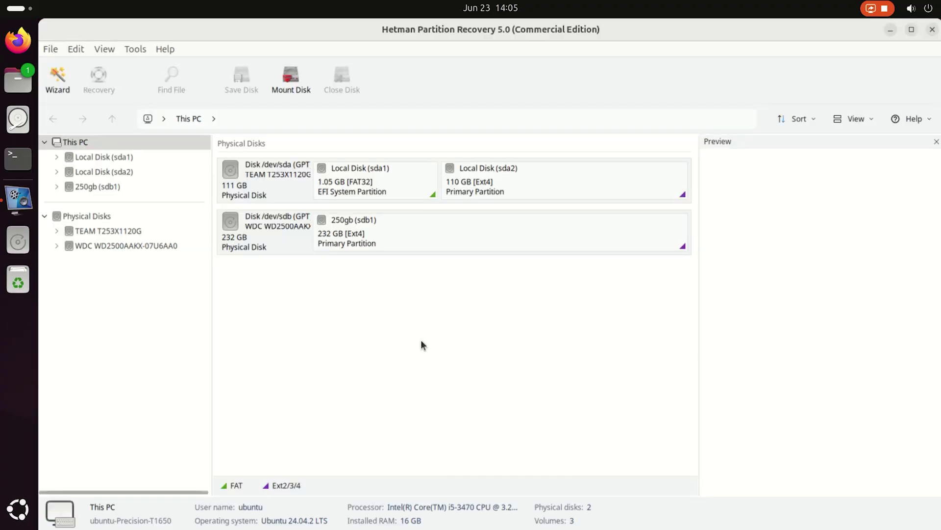
pyautogui.click(502, 183)
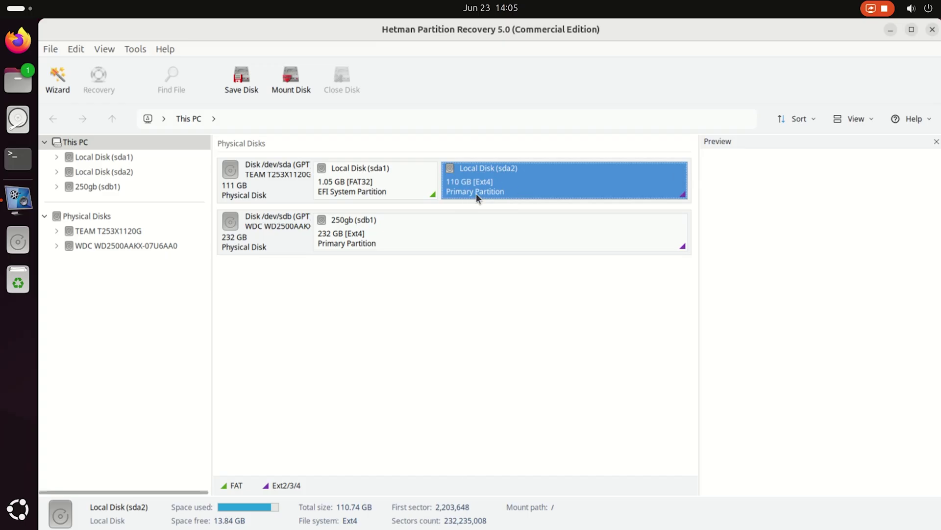
# Step: Confirm in Disks that /dev/sda2 is the 119 GB Ext4 partition, then open it
pyautogui.click(31, 123)
pyautogui.click(114, 98)
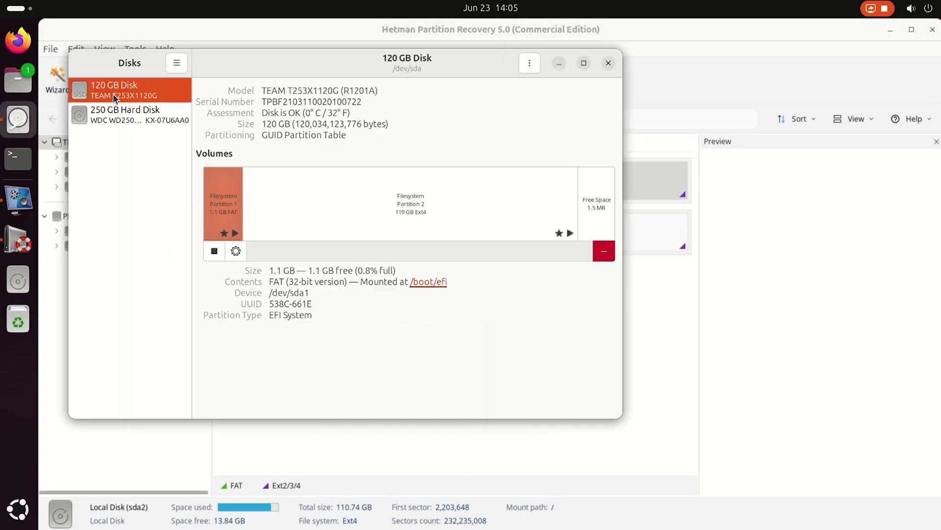
pyautogui.click(349, 198)
pyautogui.moveTo(316, 293); pyautogui.dragTo(266, 295)
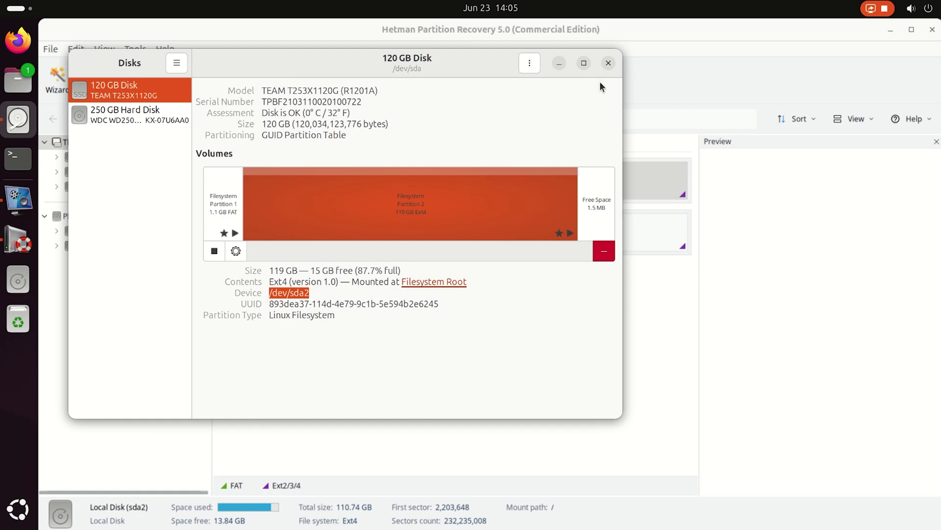
pyautogui.click(608, 62)
pyautogui.rightClick(502, 182)
pyautogui.click(573, 195)
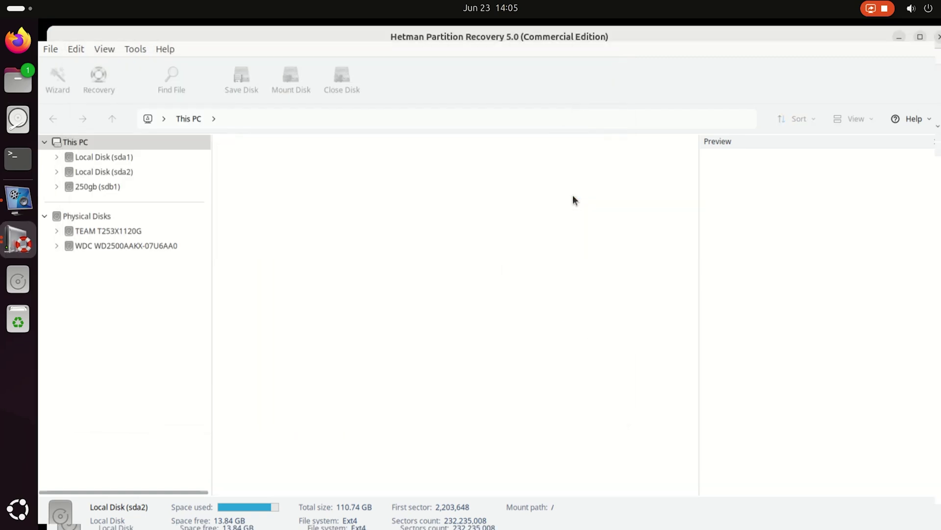
# Step: Run a fast scan of sda2 from the File Recovery Wizard and view its found folders
pyautogui.click(20, 240)
pyautogui.click(262, 265)
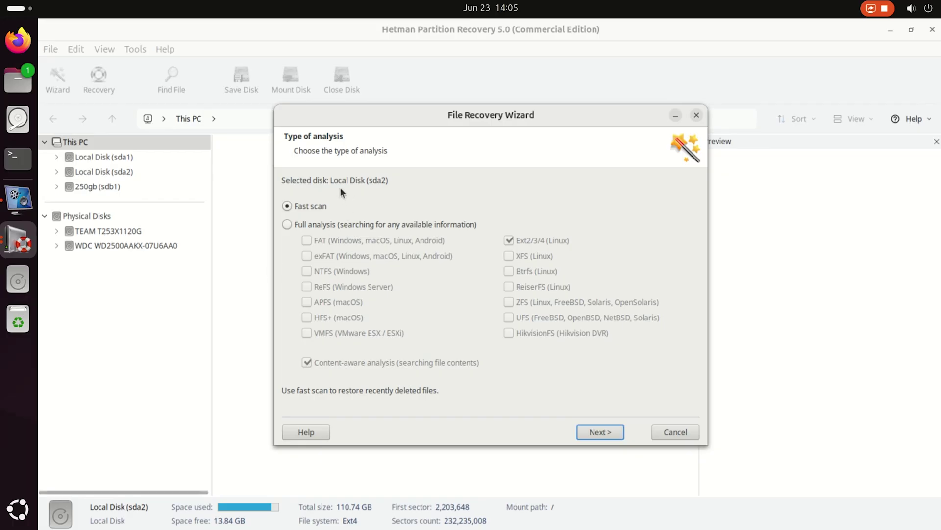
pyautogui.click(600, 432)
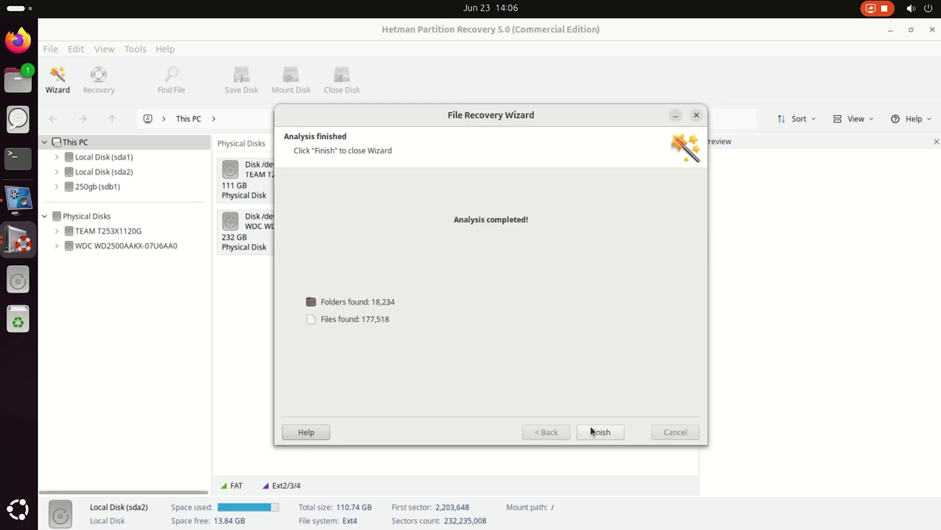
pyautogui.click(603, 433)
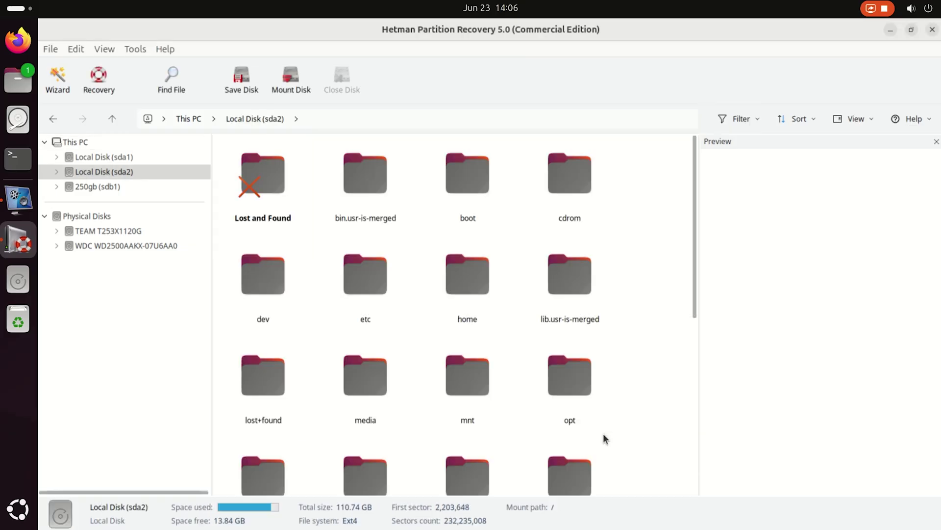
# Step: Re-analyse Local Disk (sda2) from the disk overview, finding 177,518 files
pyautogui.click(125, 143)
pyautogui.rightClick(508, 182)
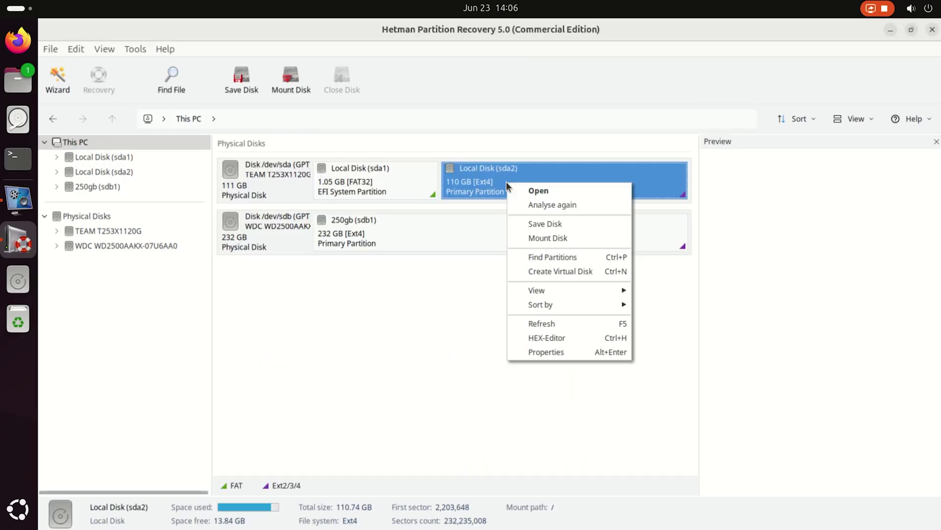
pyautogui.click(601, 208)
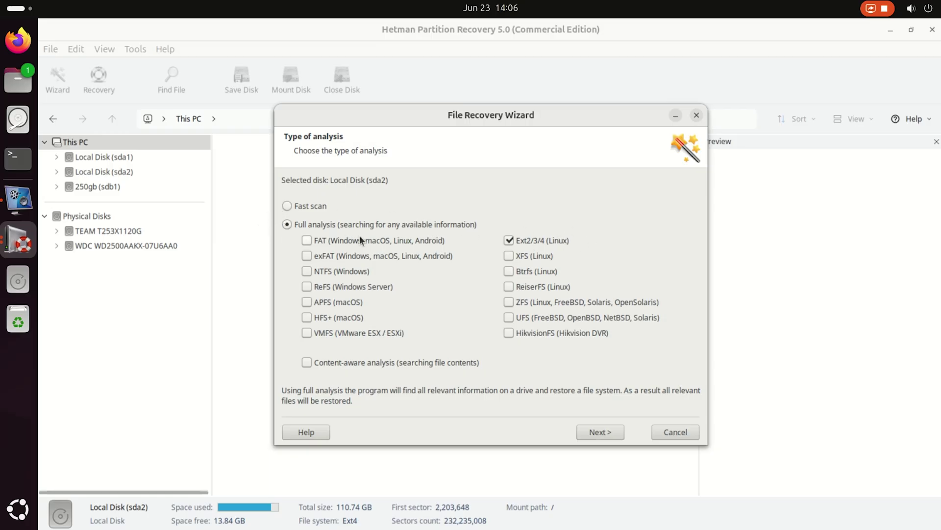
pyautogui.press('Escape')
# Step: Navigate into home/ubuntu/vmware on Local Disk (sda2)
pyautogui.click(478, 282)
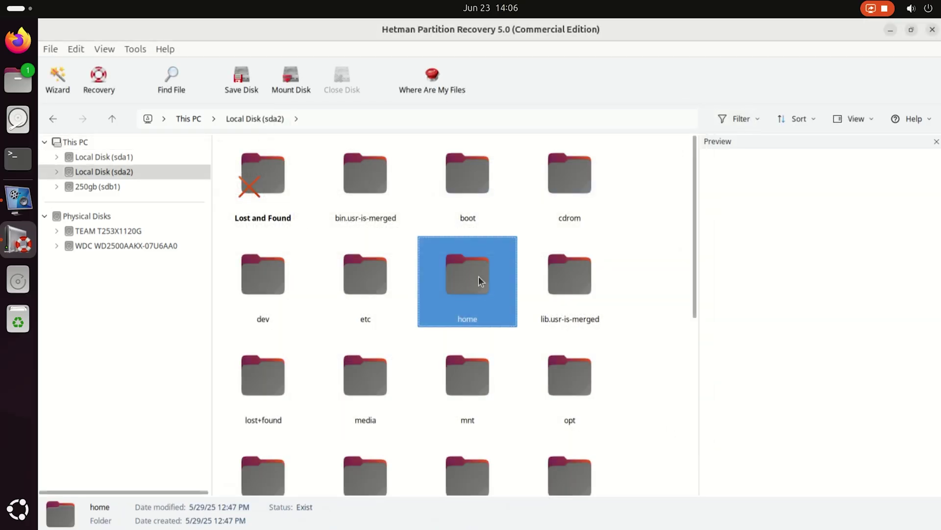
pyautogui.doubleClick(478, 281)
pyautogui.click(251, 183)
pyautogui.doubleClick(280, 180)
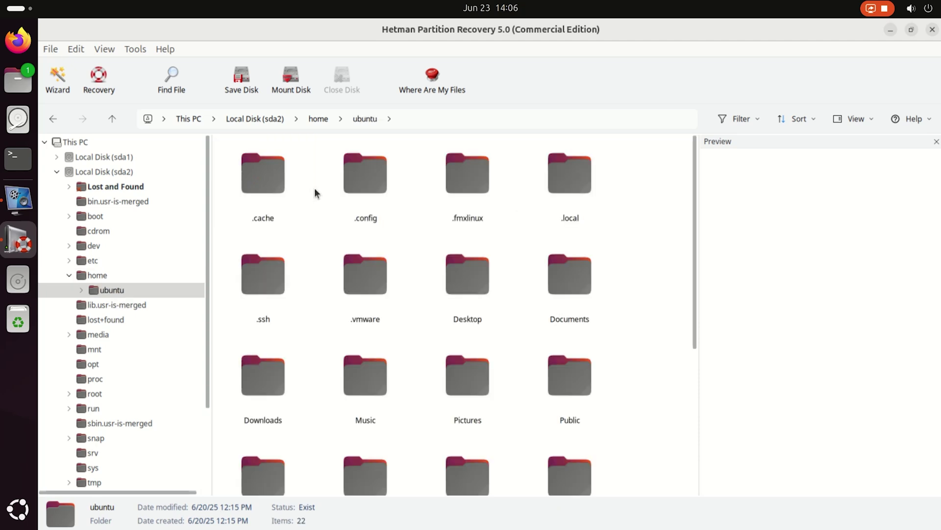
pyautogui.scroll(-5, 431, 290)
pyautogui.click(290, 305)
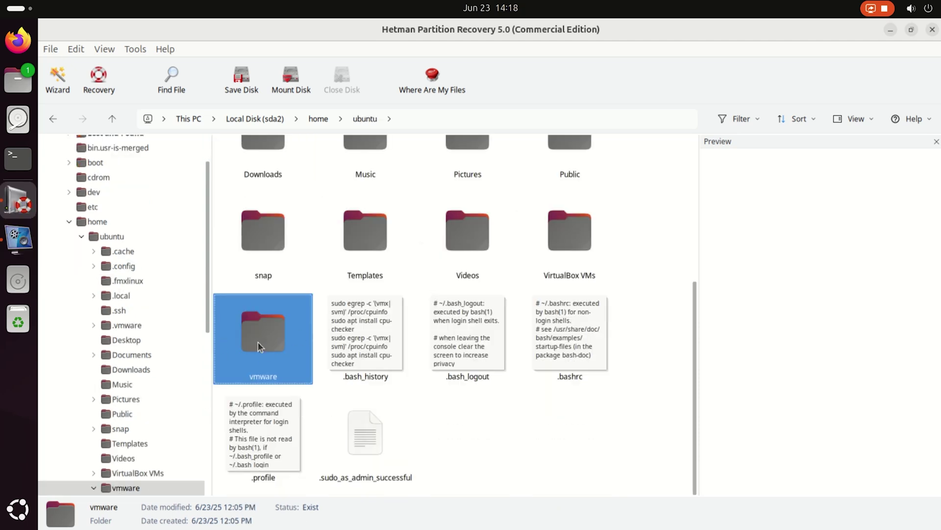
pyautogui.doubleClick(258, 342)
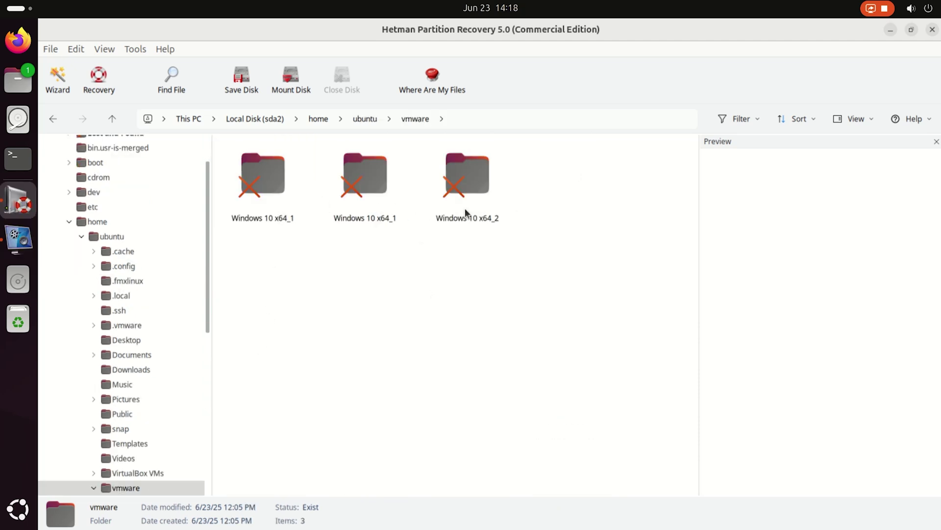
# Step: Inspect the deleted Windows 10 x64_2 folder in list view, then return to large icons
pyautogui.click(462, 194)
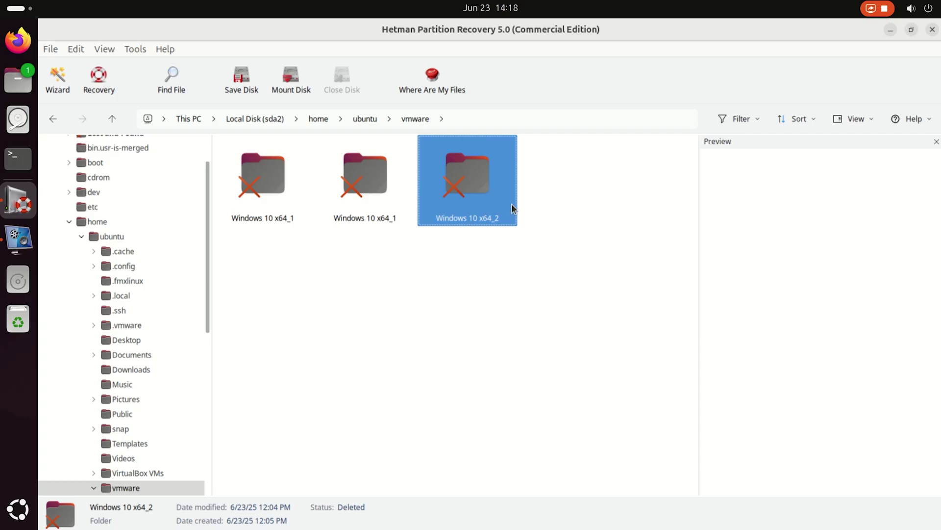
pyautogui.doubleClick(484, 185)
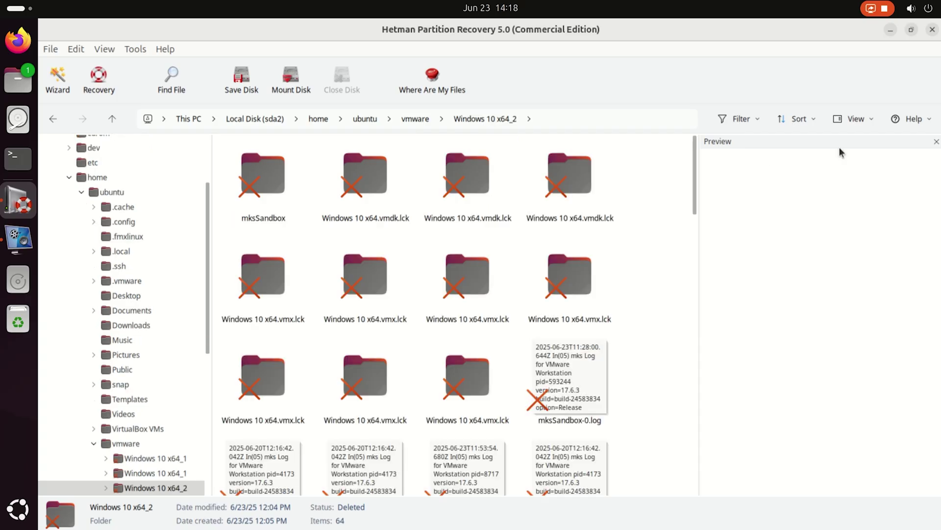
pyautogui.click(870, 122)
pyautogui.click(850, 192)
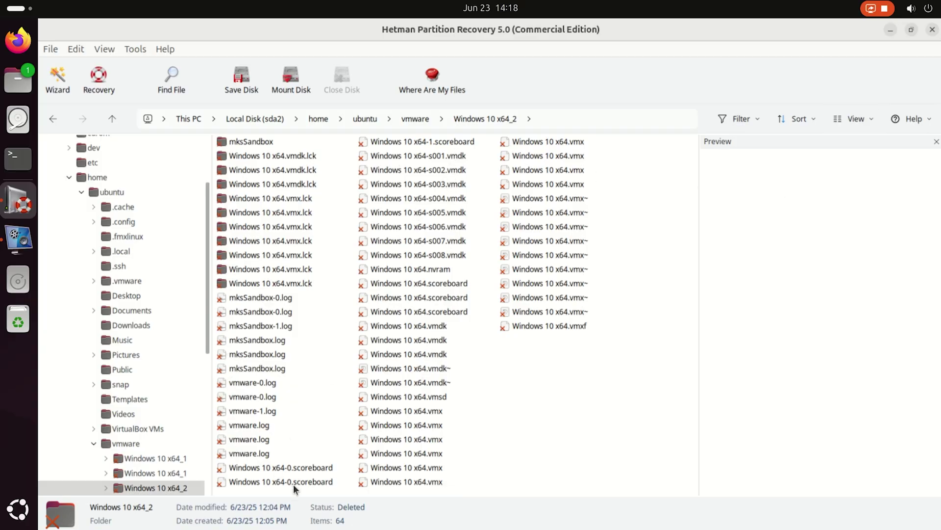
pyautogui.click(407, 410)
pyautogui.click(112, 119)
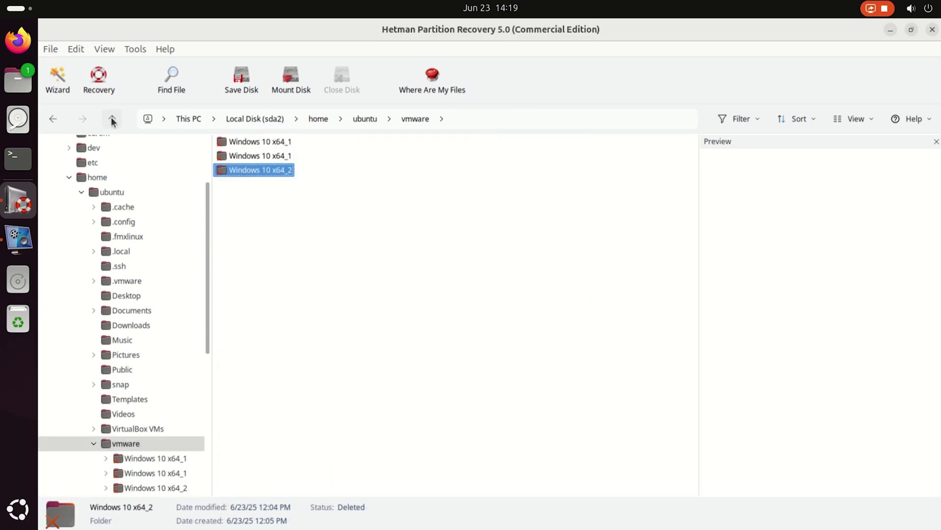
pyautogui.click(875, 117)
pyautogui.click(863, 138)
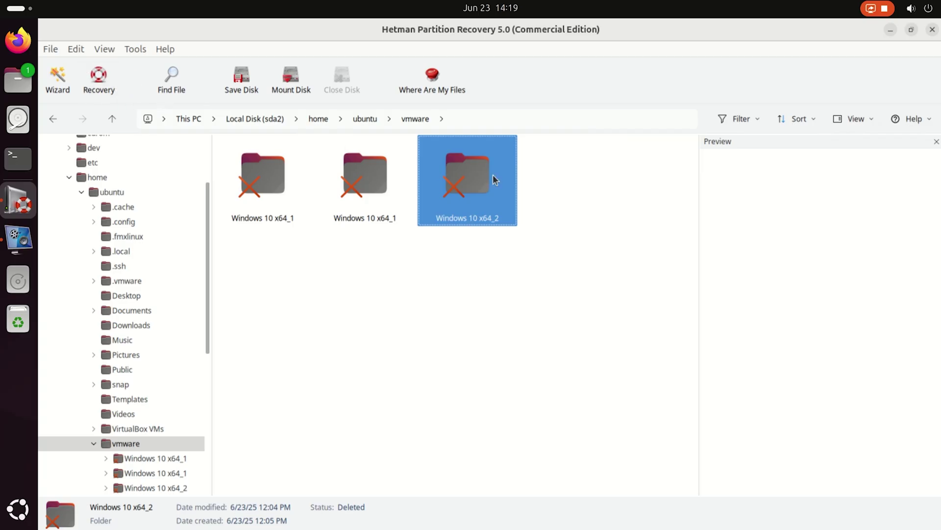
# Step: Recover Windows 10 x64_2 (about 11.2 GB) to hard disk at /media/ubuntu/250gb2/Data_Recovery
pyautogui.rightClick(457, 171)
pyautogui.click(510, 199)
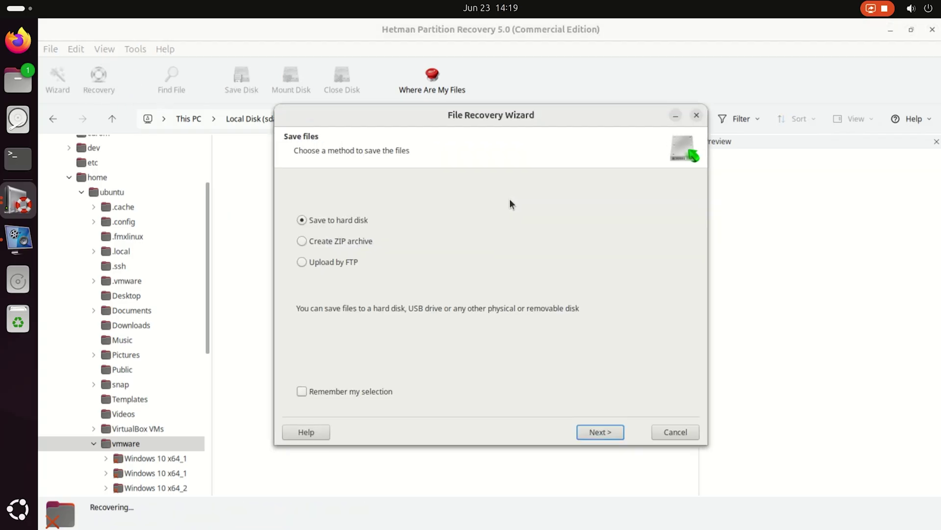
pyautogui.click(600, 431)
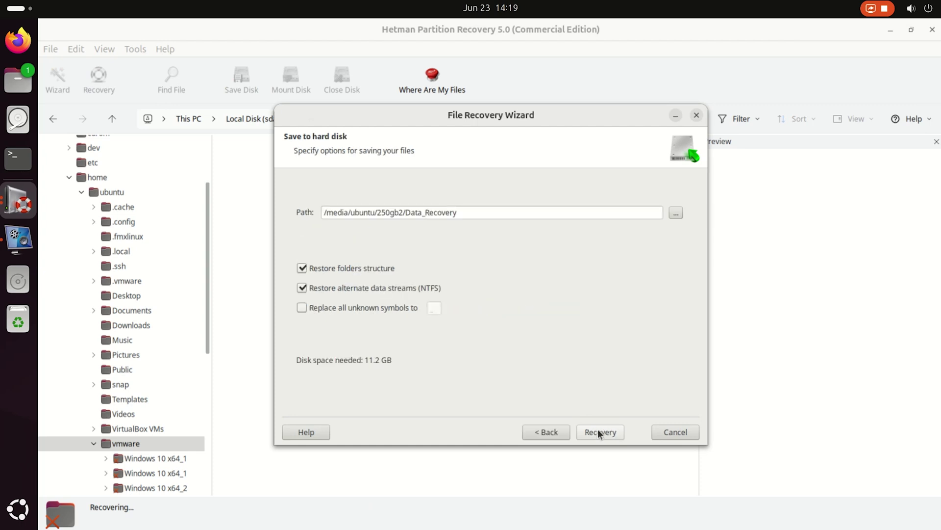
pyautogui.click(676, 214)
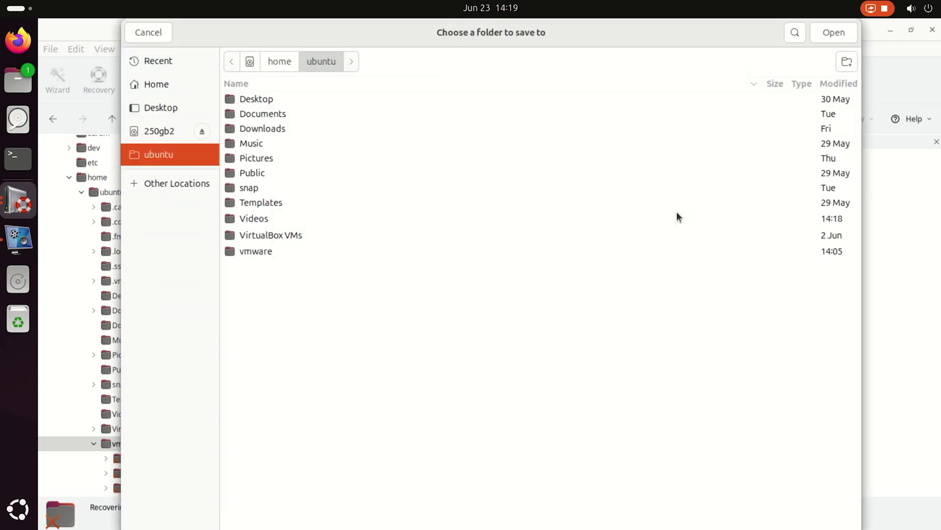
pyautogui.click(144, 181)
pyautogui.click(316, 111)
pyautogui.doubleClick(301, 100)
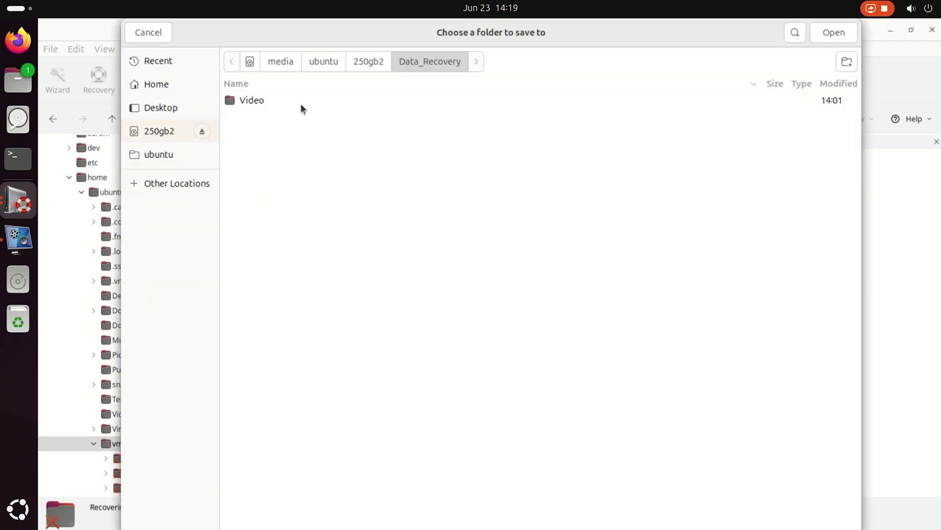
pyautogui.click(827, 31)
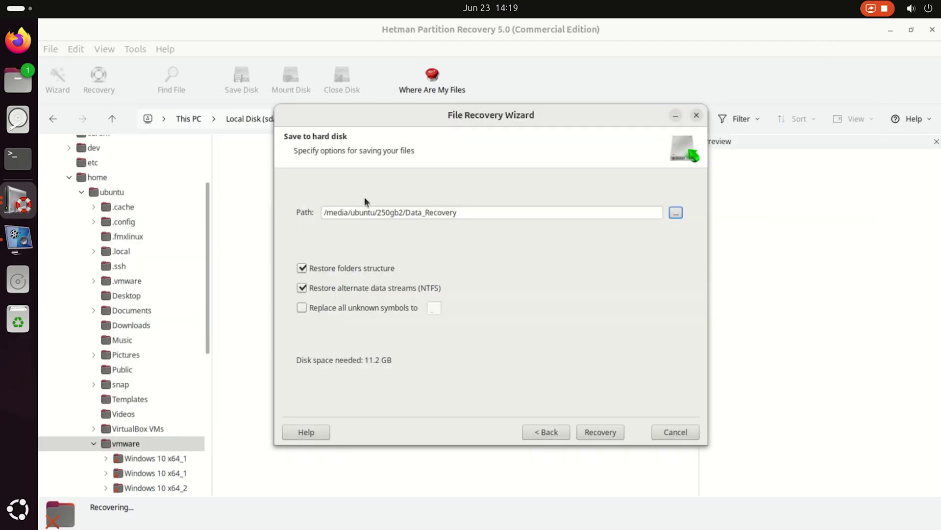
pyautogui.click(608, 431)
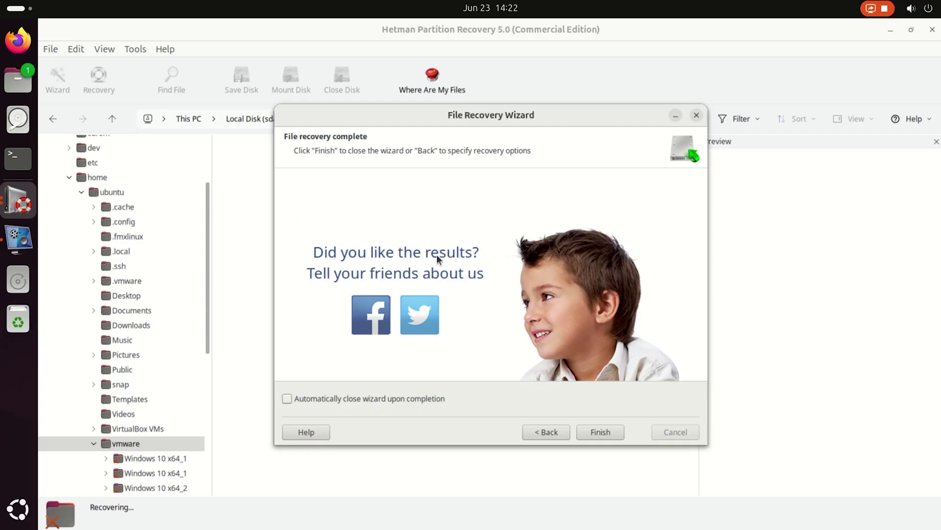
pyautogui.click(583, 431)
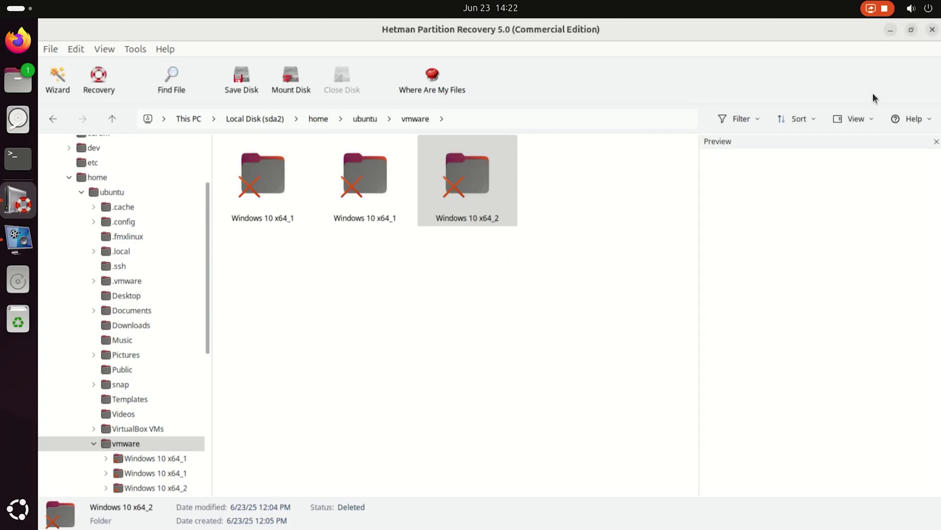
# Step: Minimize the recovery program and open the recovered Windows 10 x64_2 folder in 250gb's Data_Recovery in Files
pyautogui.click(891, 30)
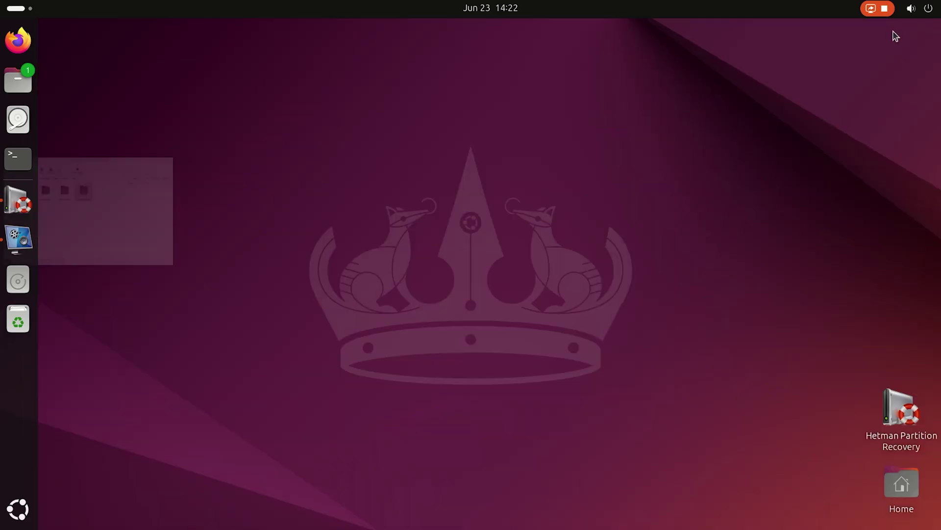
pyautogui.click(13, 84)
pyautogui.click(119, 278)
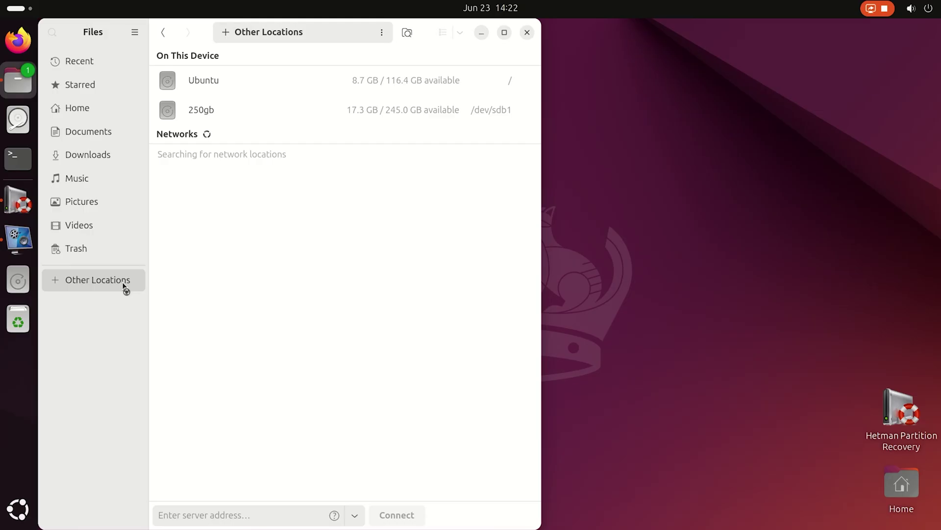
pyautogui.click(213, 112)
pyautogui.click(224, 183)
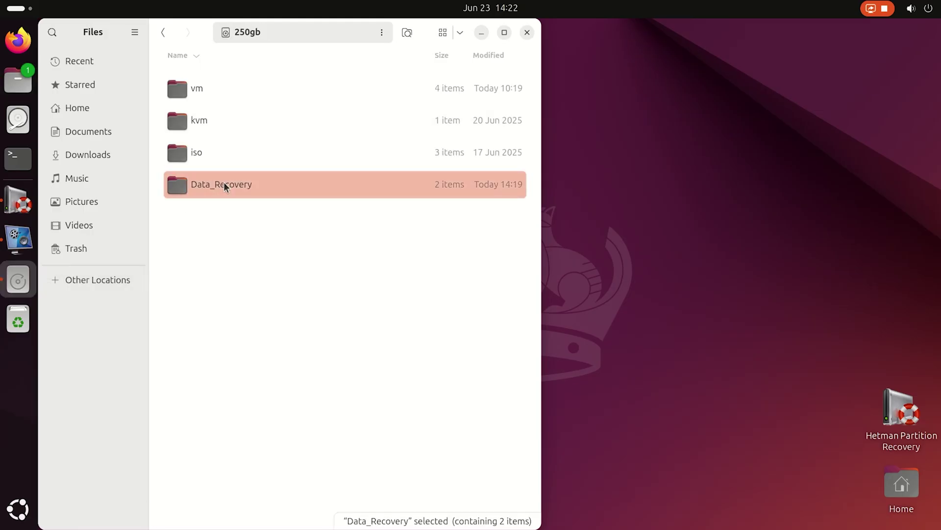
pyautogui.doubleClick(224, 183)
pyautogui.click(316, 124)
pyautogui.doubleClick(285, 122)
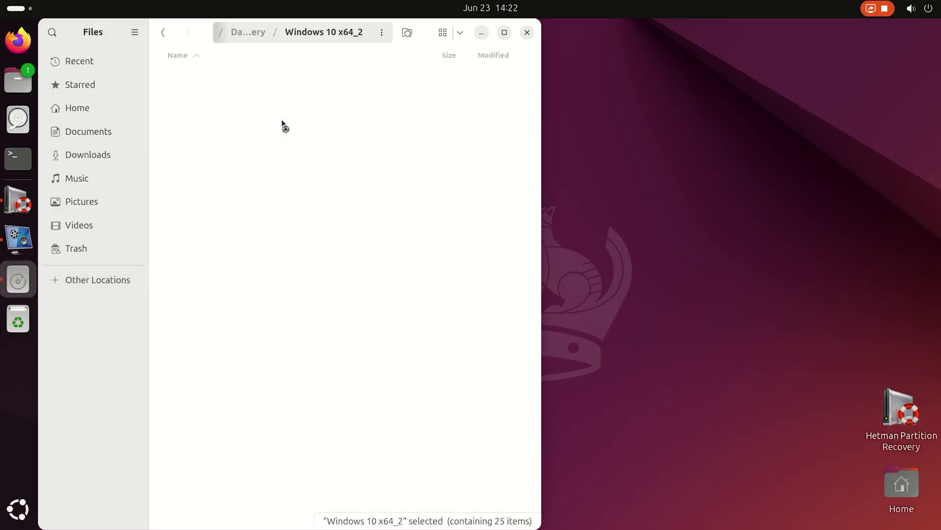
# Step: Browse into the inner Windows 10 x64_2 folder and enlarge the window to show more rows
pyautogui.scroll(-10, 270, 361)
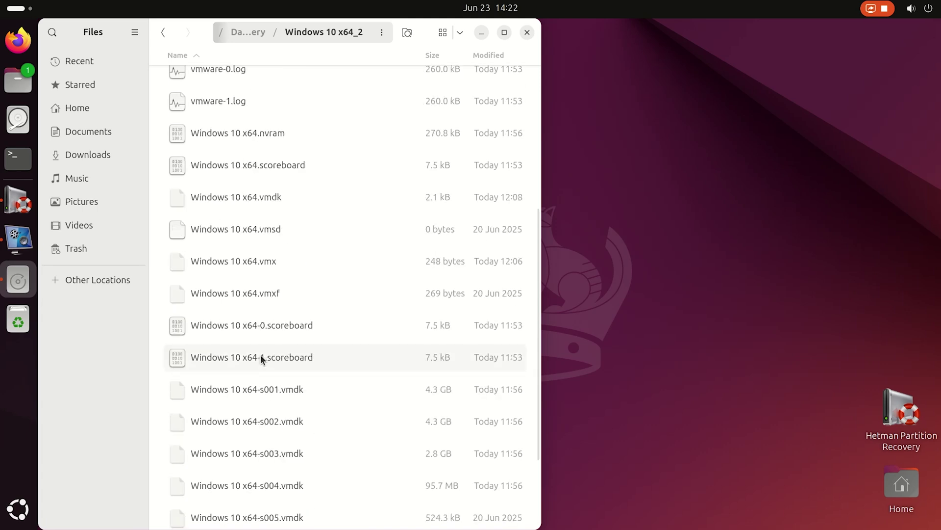
pyautogui.scroll(10, 273, 382)
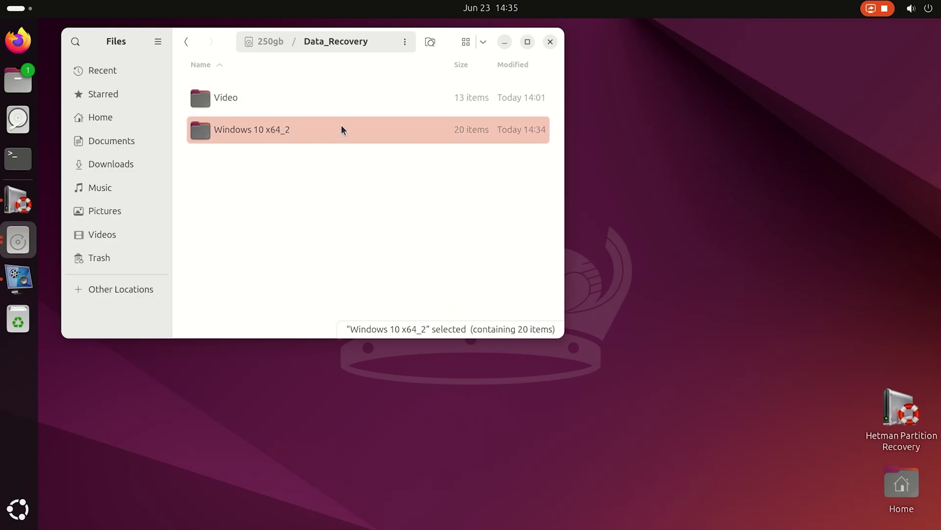
pyautogui.doubleClick(326, 135)
pyautogui.scroll(-5, 305, 193)
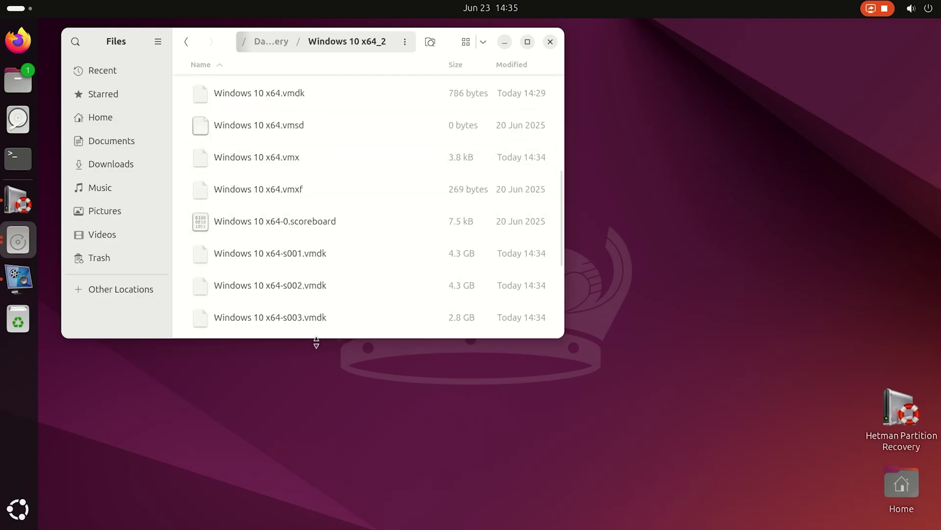
pyautogui.moveTo(317, 338); pyautogui.dragTo(317, 503)
pyautogui.scroll(-1, 317, 425)
pyautogui.scroll(5, 310, 378)
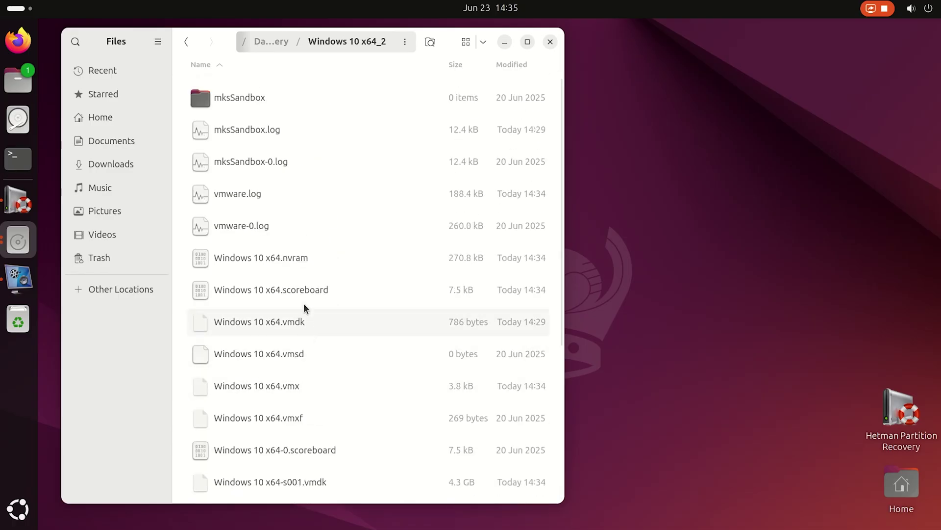
# Step: Select the recovered virtual disk files, Windows 10 x64.vmdk and its s001 and other vmdk parts
pyautogui.click(314, 326)
pyautogui.scroll(-5, 315, 348)
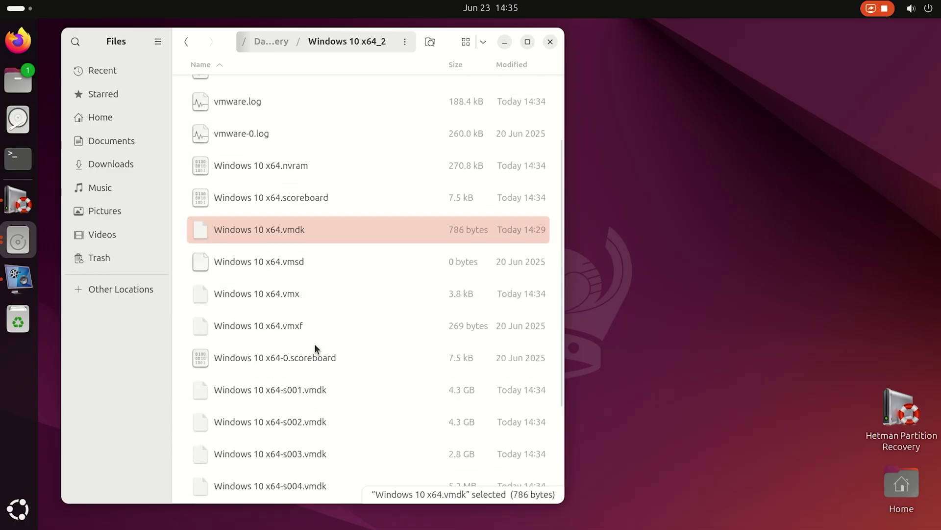
pyautogui.keyDown('ctrl'); pyautogui.click(318, 252); pyautogui.keyUp('ctrl')
pyautogui.keyDown('shift'); pyautogui.click(304, 314); pyautogui.keyUp('shift')
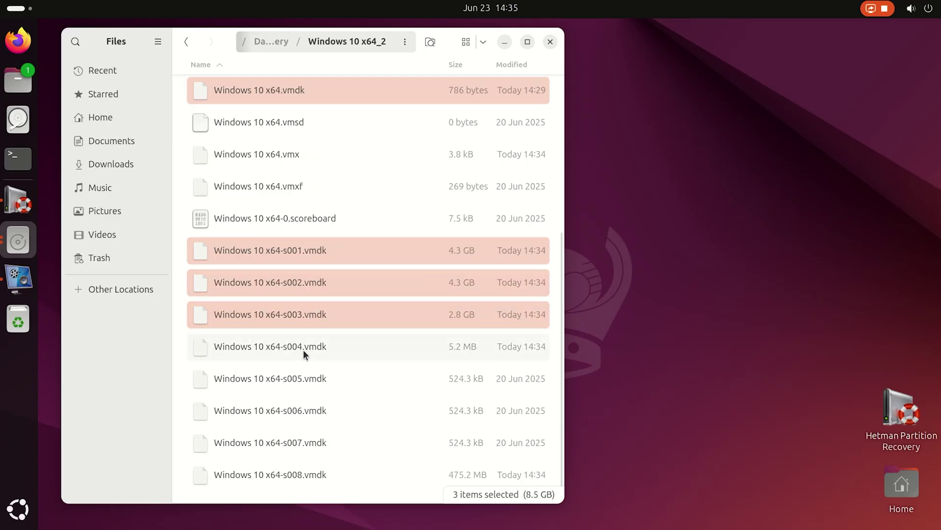
pyautogui.keyDown('shift'); pyautogui.click(303, 349); pyautogui.keyUp('shift')
pyautogui.keyDown('shift'); pyautogui.click(302, 443); pyautogui.keyUp('shift')
# Step: Return to Data_Recovery, show its full path as text, and close Files
pyautogui.hotkey('alt', 'Up')
pyautogui.click(376, 41)
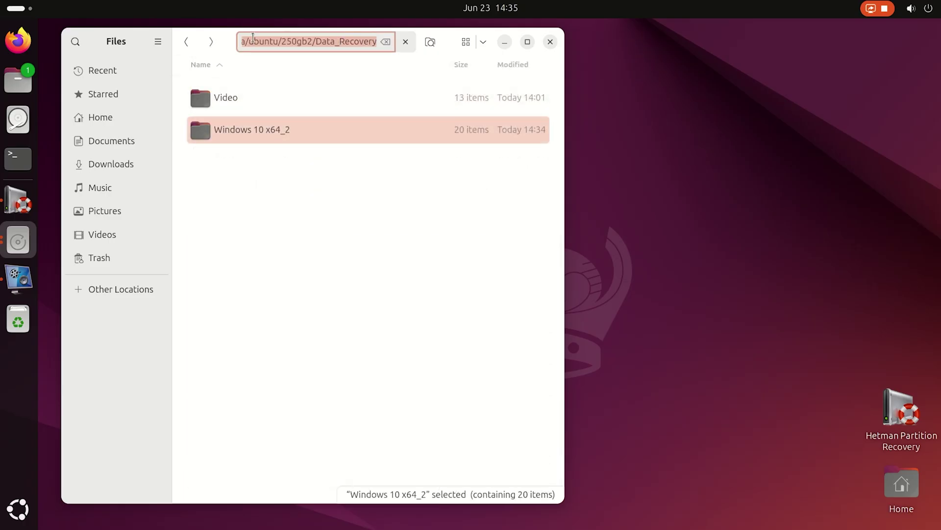
pyautogui.click(550, 43)
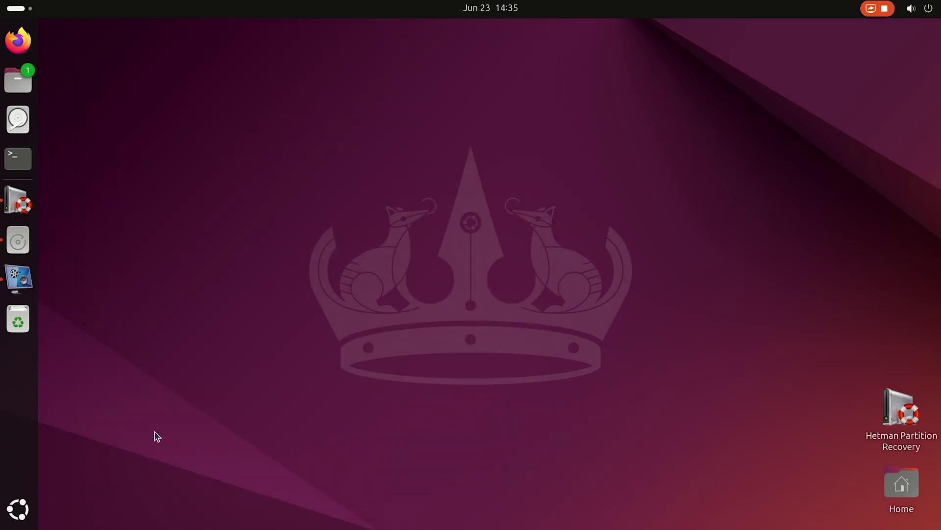
# Step: Launch VMware Workstation and open Windows 10 x64.vmx from 250gb > Data_Recovery > Windows 10 x64_2
pyautogui.click(17, 509)
pyautogui.click(799, 423)
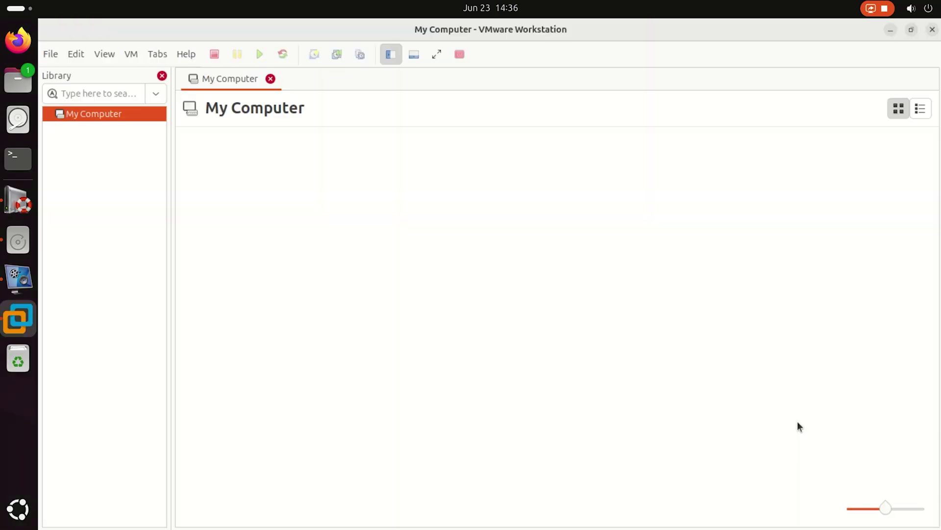
pyautogui.click(51, 55)
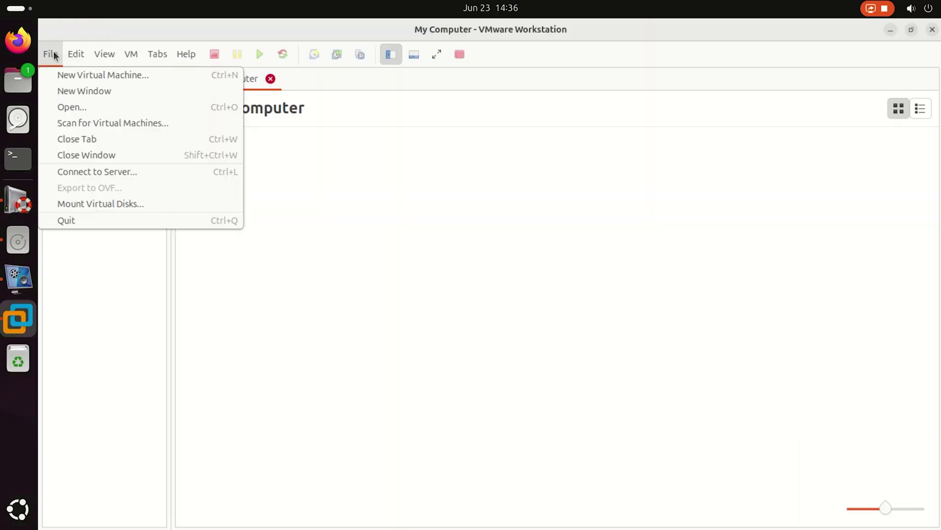
pyautogui.click(91, 111)
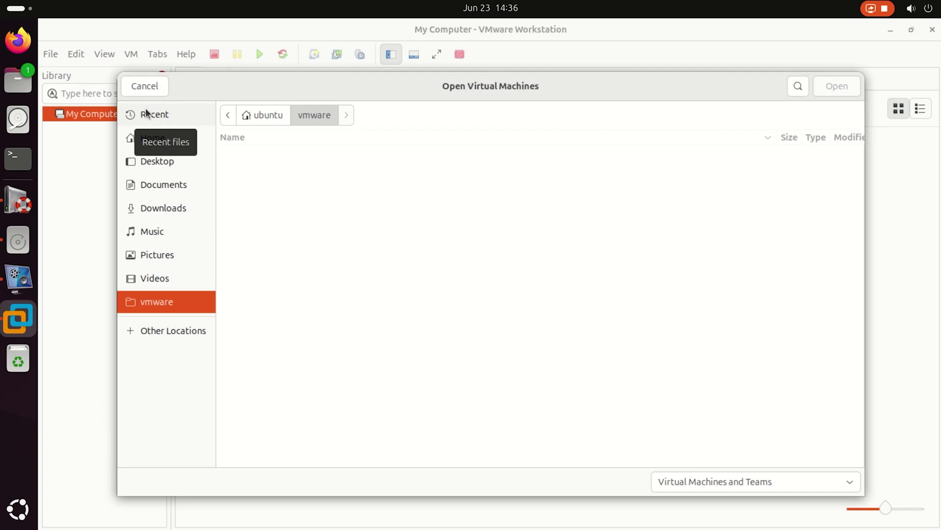
pyautogui.click(190, 339)
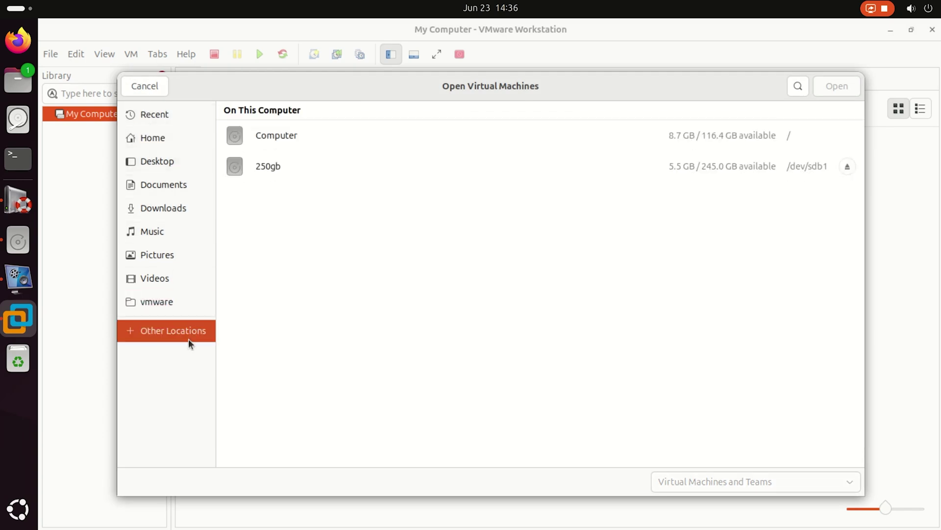
pyautogui.click(276, 177)
pyautogui.doubleClick(302, 157)
pyautogui.click(298, 173)
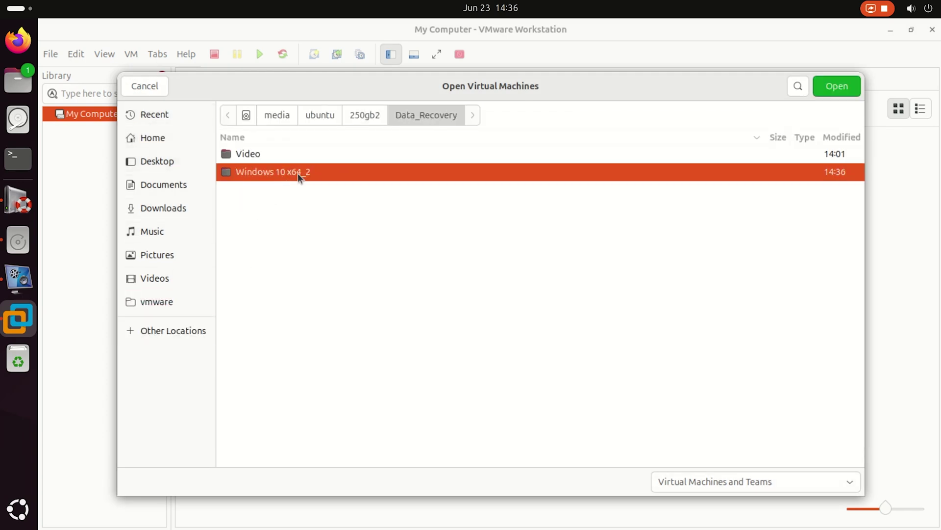
pyautogui.doubleClick(311, 174)
pyautogui.click(314, 171)
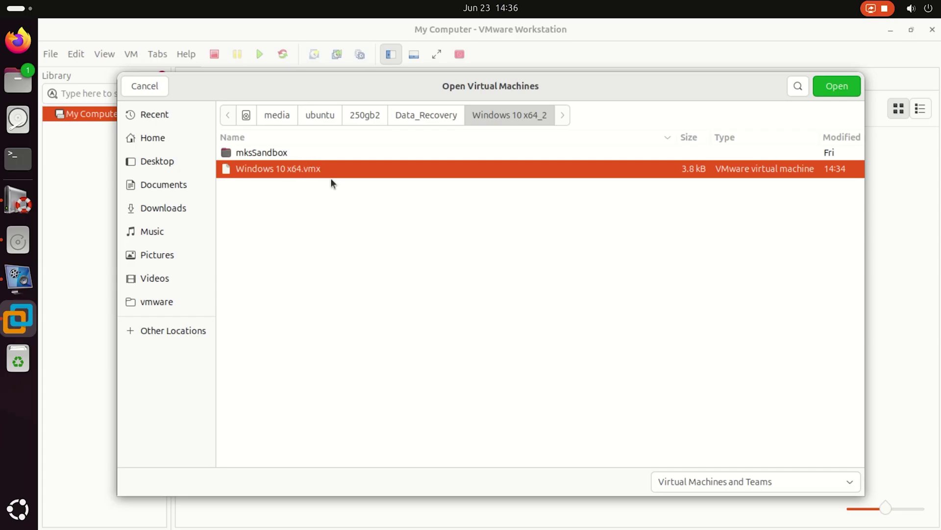
pyautogui.click(837, 86)
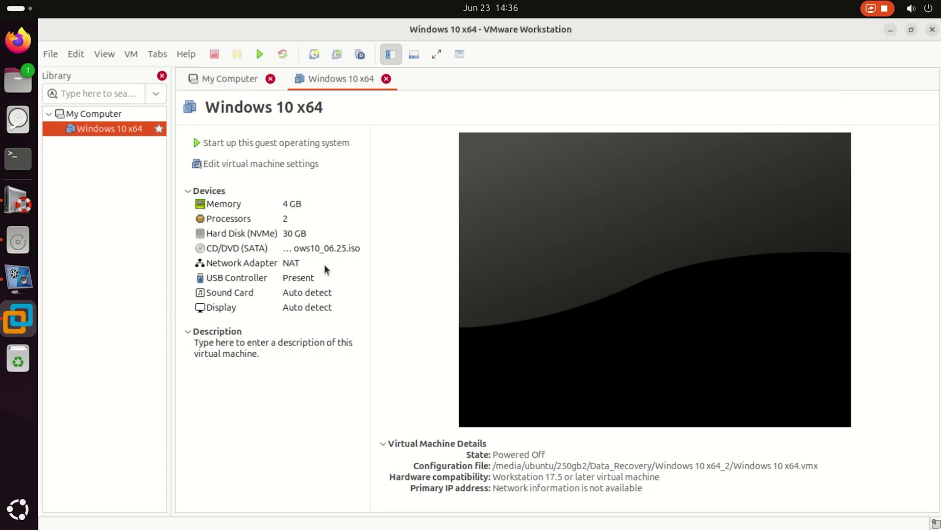
# Step: Power on the Windows 10 VM and dismiss the VMware Tools hint and 3D support notice
pyautogui.click(259, 54)
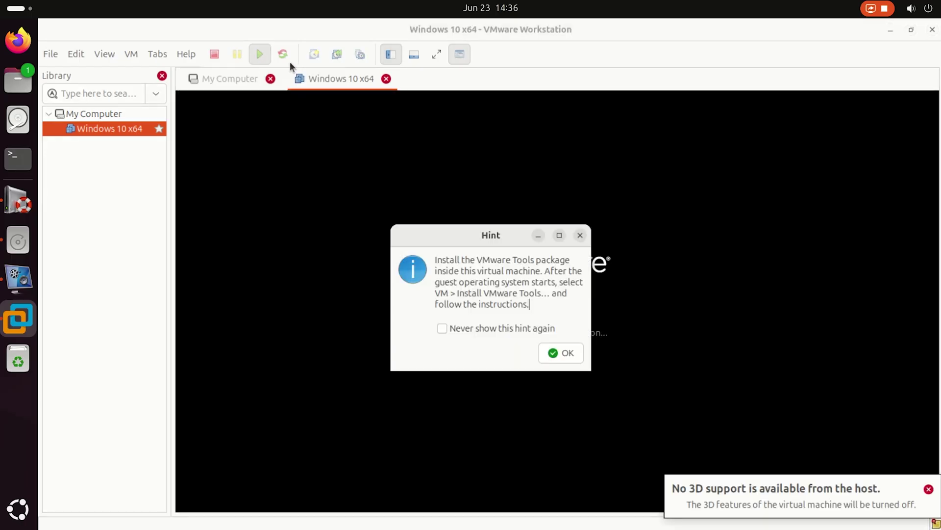
pyautogui.click(574, 360)
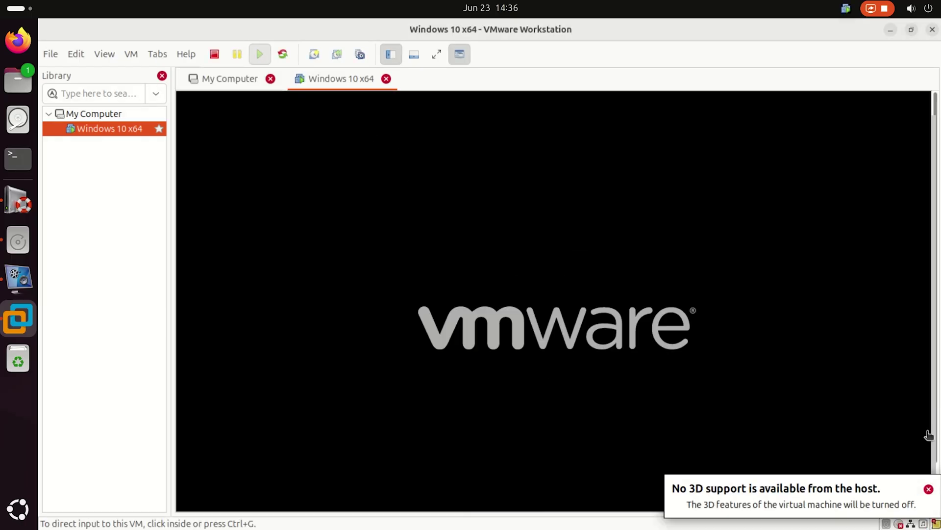
pyautogui.click(928, 488)
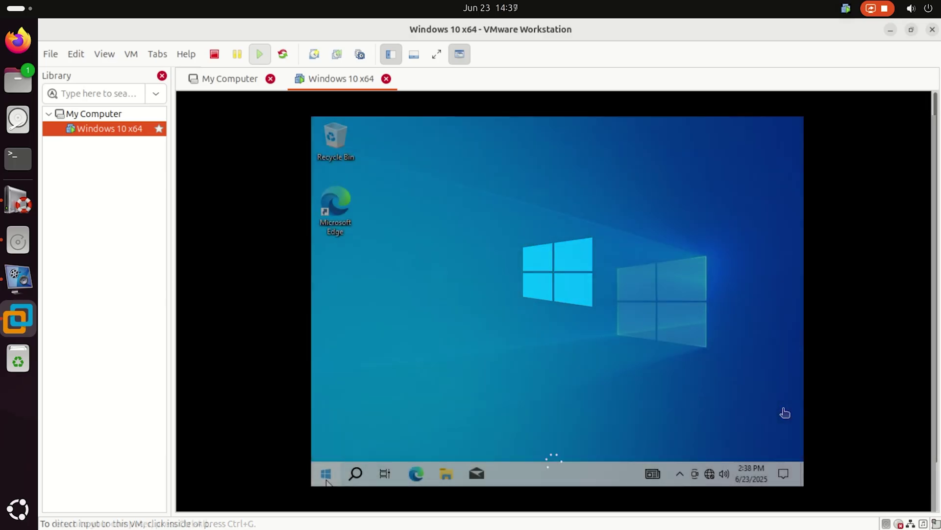
# Step: Open the guest's Documents folder and browse its documents and micronet pr5000u2f subfolders
pyautogui.click(326, 473)
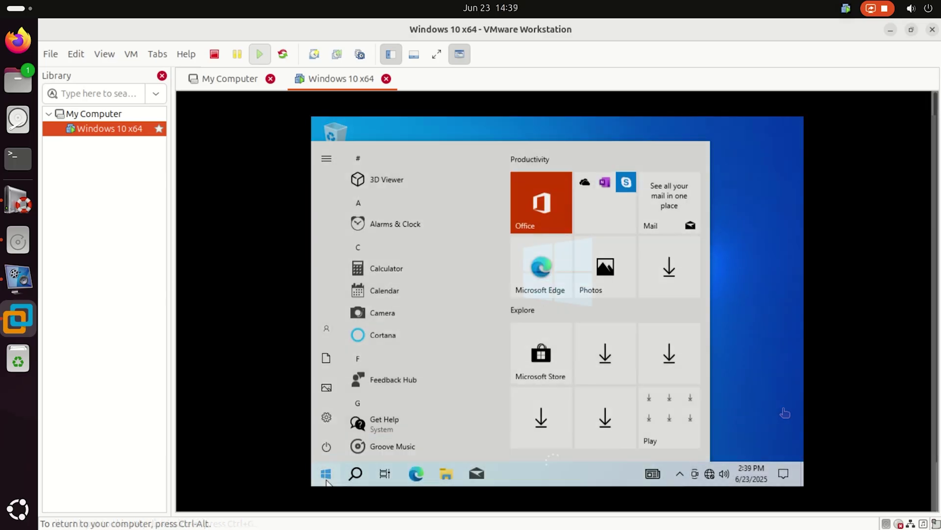
pyautogui.moveTo(357, 358)
pyautogui.click(417, 356)
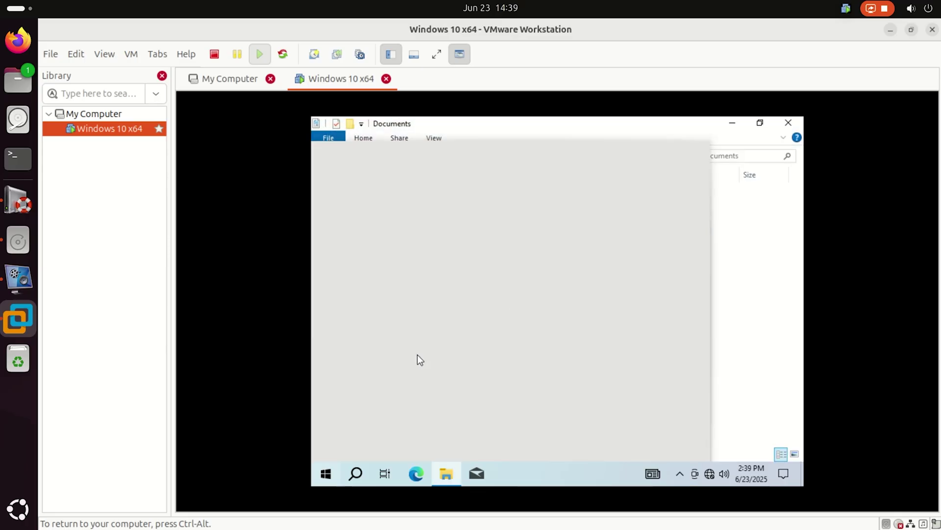
pyautogui.doubleClick(456, 192)
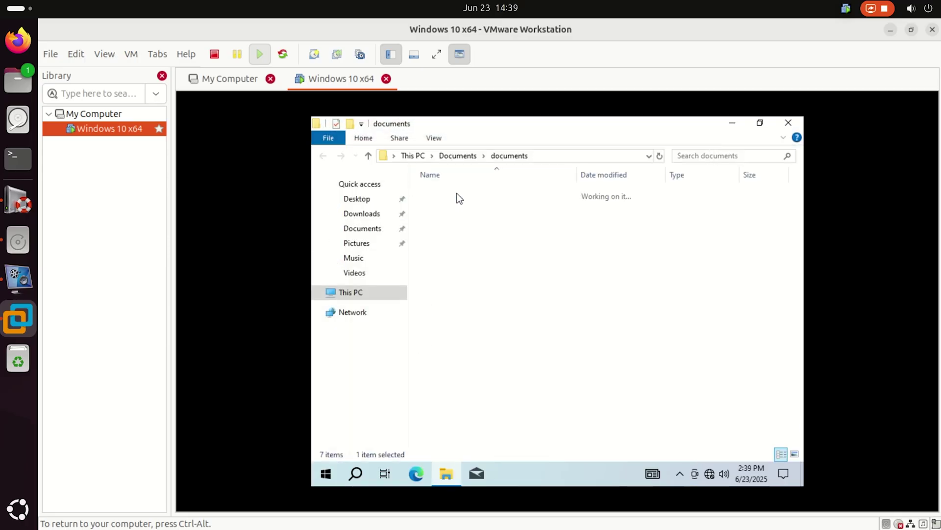
pyautogui.click(368, 156)
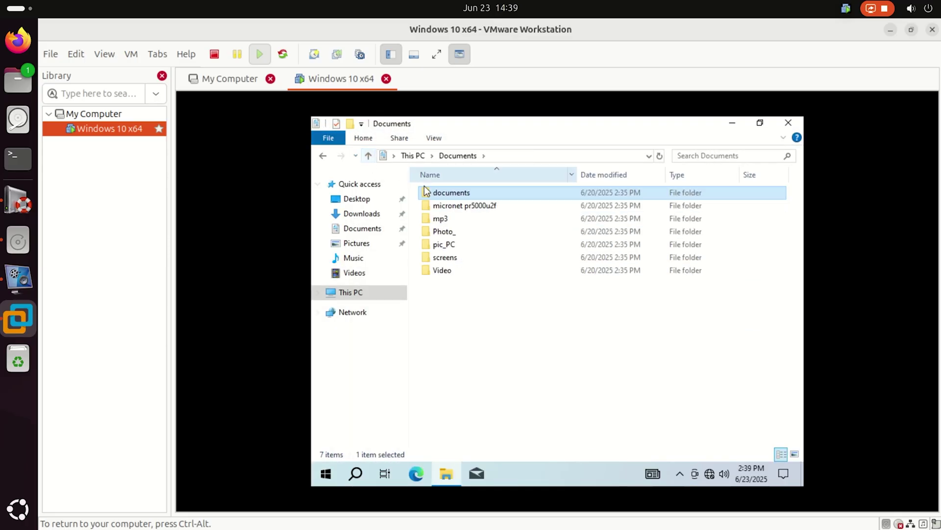
pyautogui.doubleClick(458, 205)
# Step: View the photos in the pic_PC folder, stepping through a few before closing the viewer
pyautogui.click(368, 156)
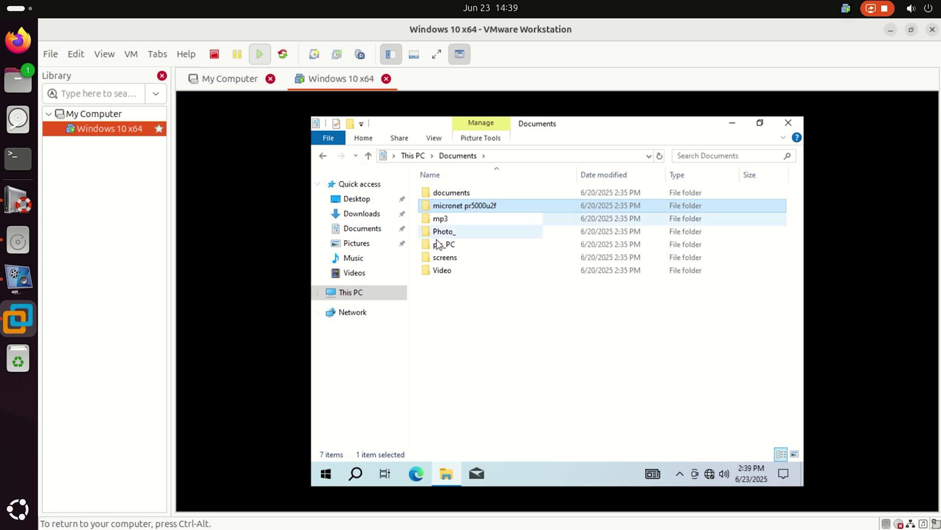
pyautogui.doubleClick(446, 225)
pyautogui.doubleClick(458, 217)
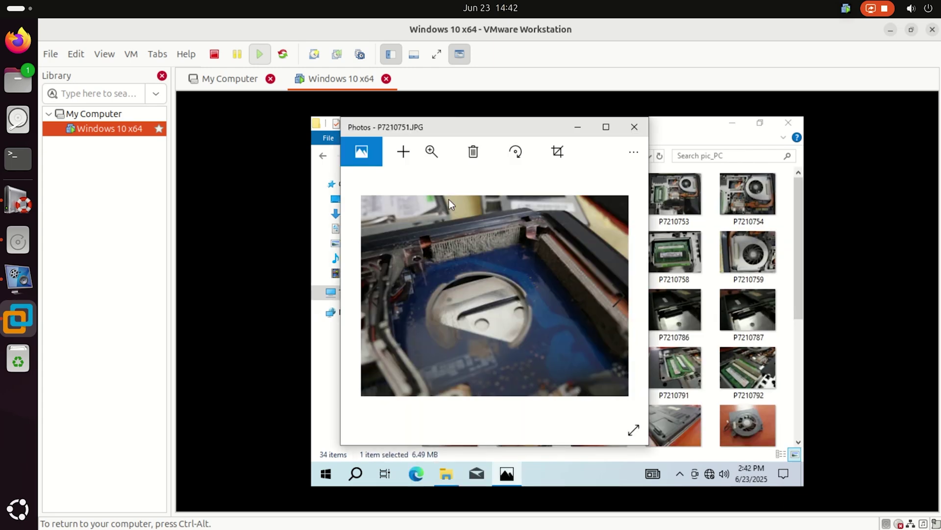
pyautogui.press('Right')
pyautogui.press('Right')
pyautogui.press('Right')
pyautogui.press('Right')
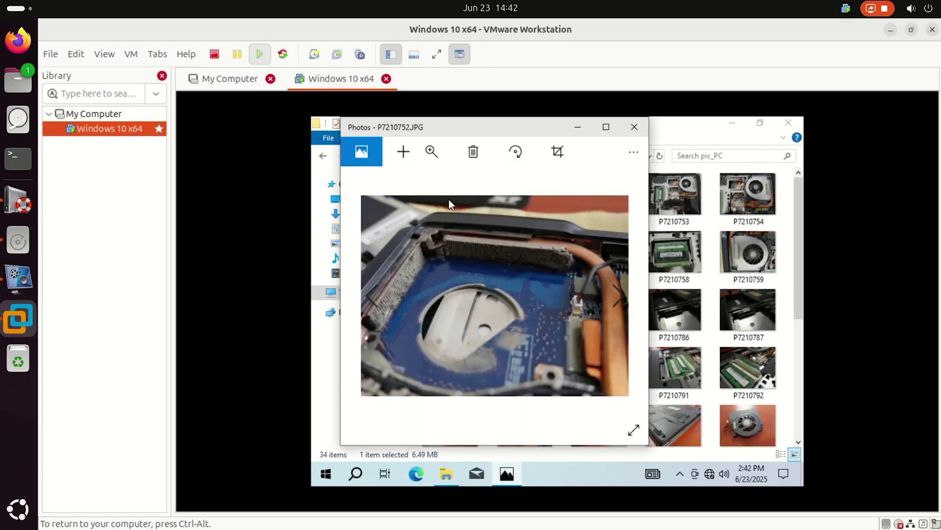
pyautogui.press('Right')
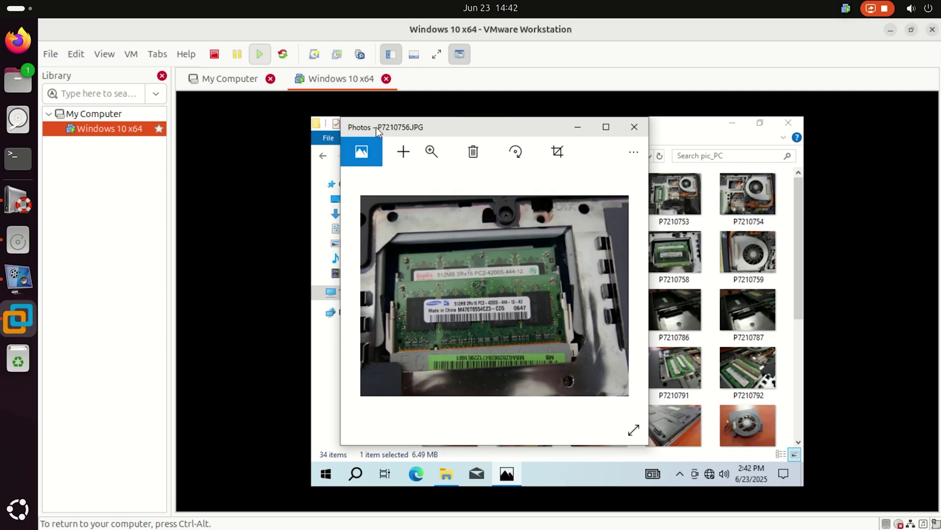
pyautogui.hotkey('alt', 'F4')
# Step: Open the first screenshot in the screens folder to check it displays
pyautogui.click(368, 156)
pyautogui.doubleClick(460, 256)
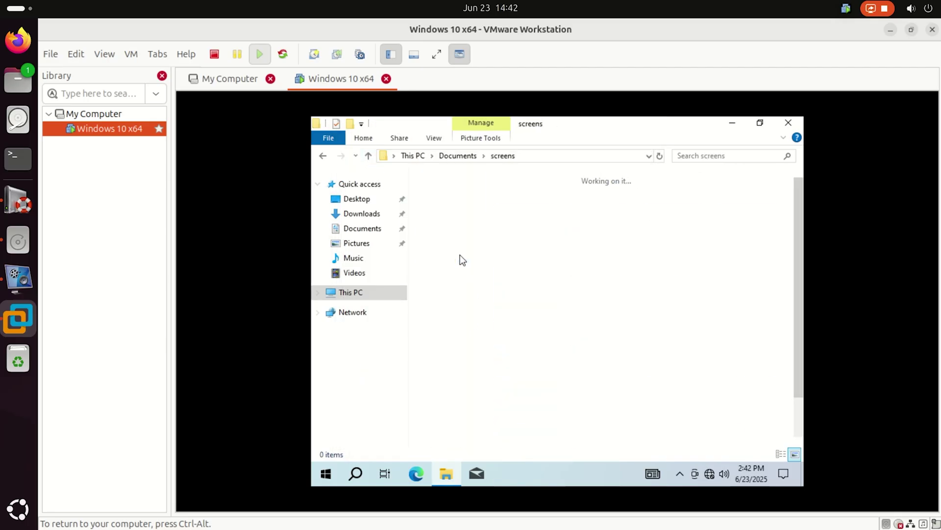
pyautogui.doubleClick(452, 219)
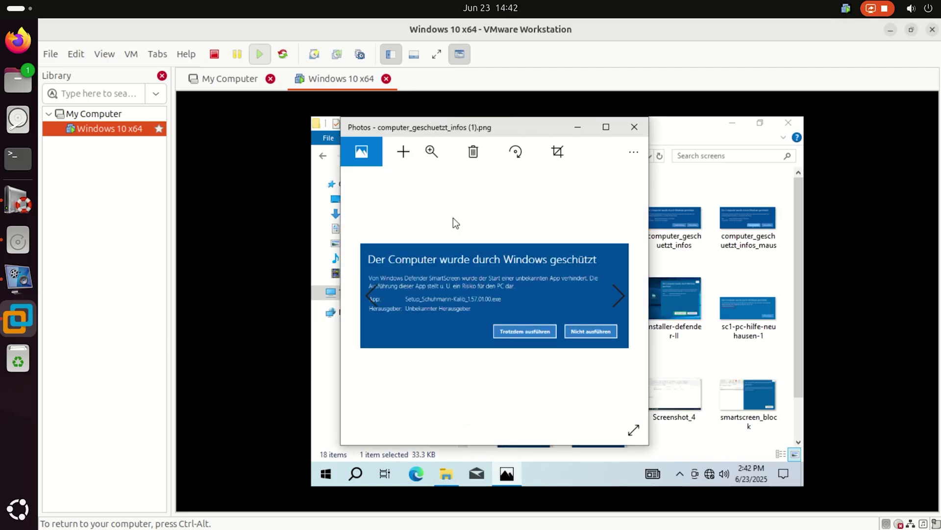
pyautogui.click(634, 127)
# Step: In the Video folder, play Croissants, then the aerial coastline video, seeking ahead to about 0:43
pyautogui.click(368, 156)
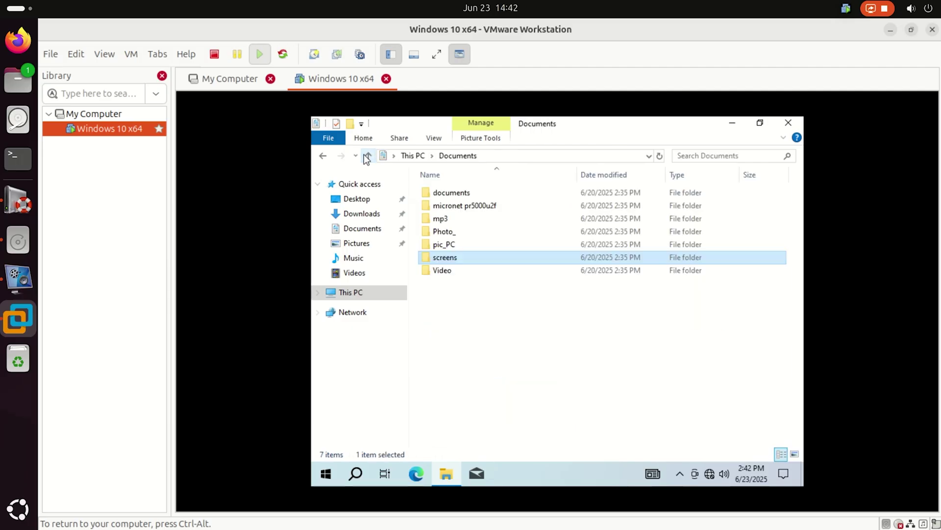
pyautogui.doubleClick(447, 270)
pyautogui.doubleClick(770, 215)
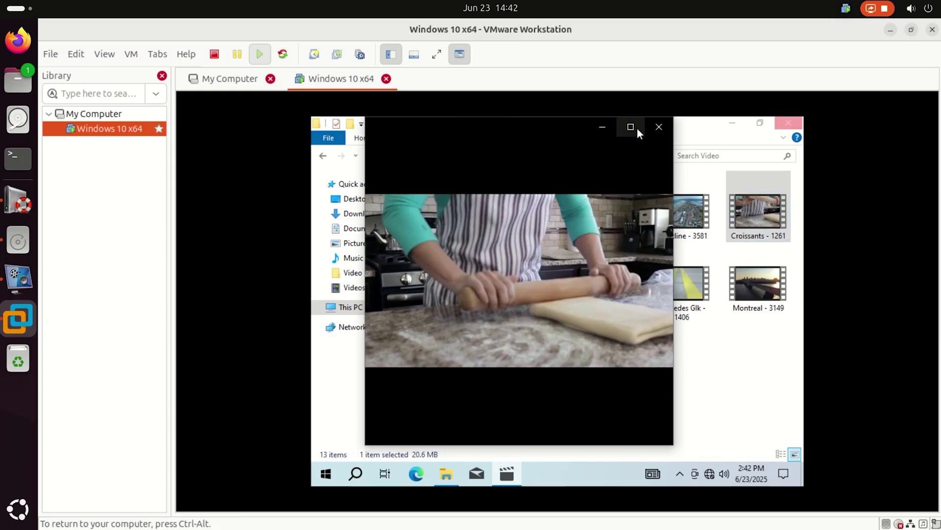
pyautogui.click(659, 127)
pyautogui.click(686, 196)
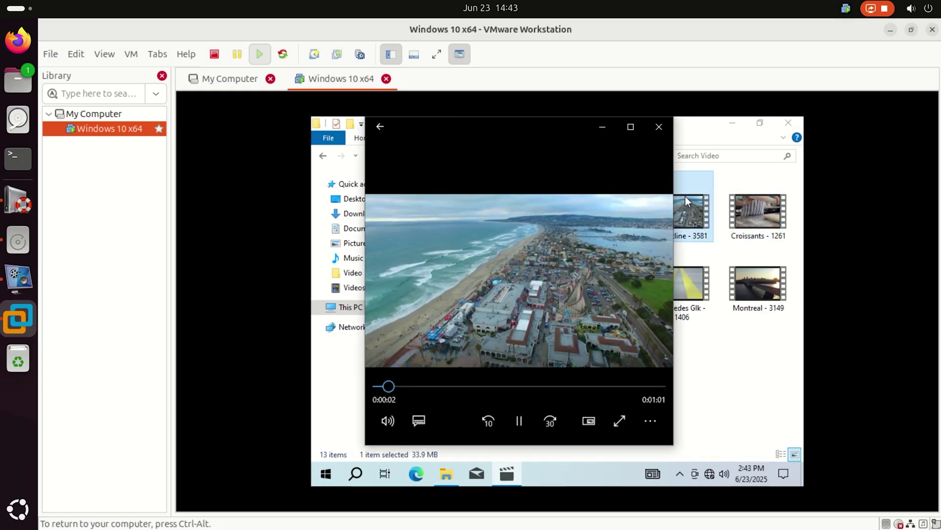
pyautogui.click(506, 386)
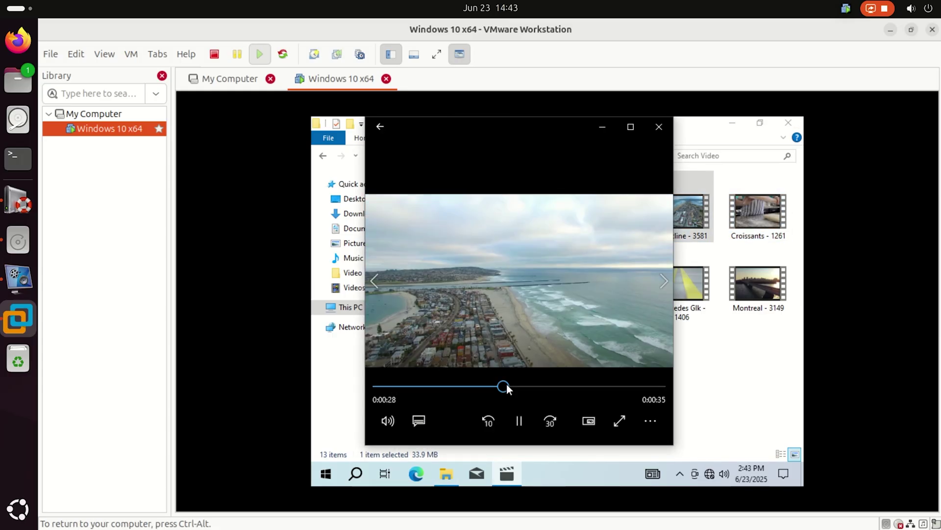
pyautogui.click(569, 385)
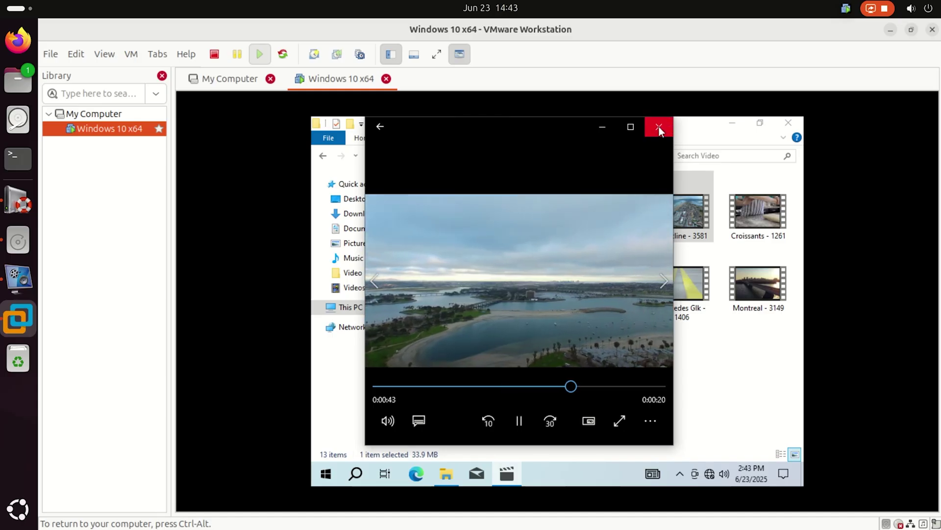